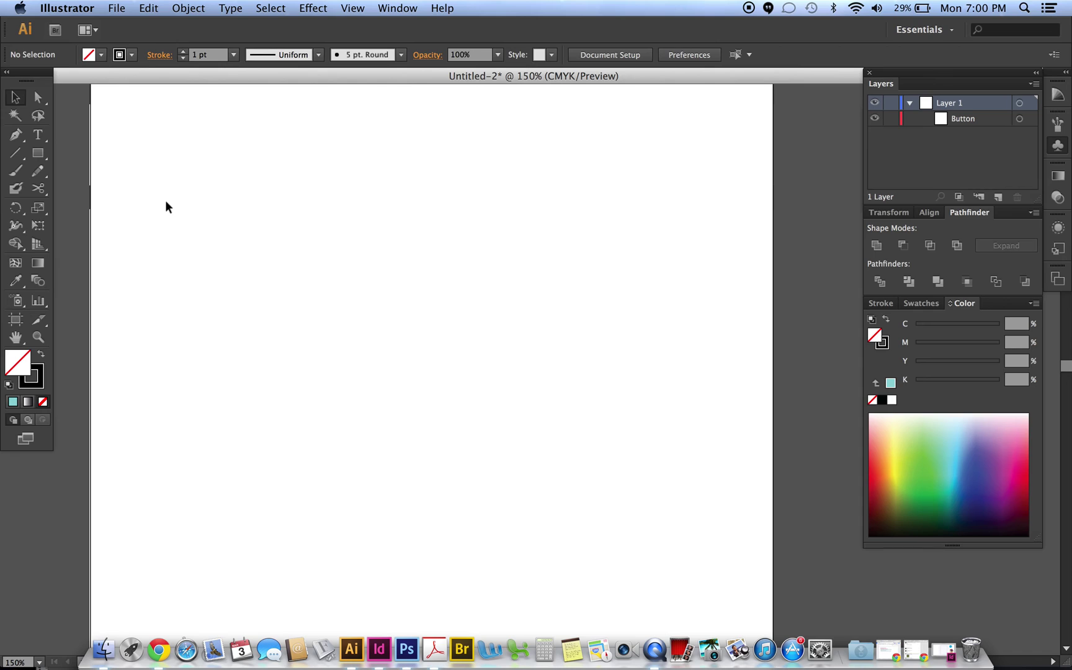
Step: Draw a large outlined circle for the button and a tiny circle beside it
drag(39, 160, 90, 186)
drag(316, 260, 331, 266)
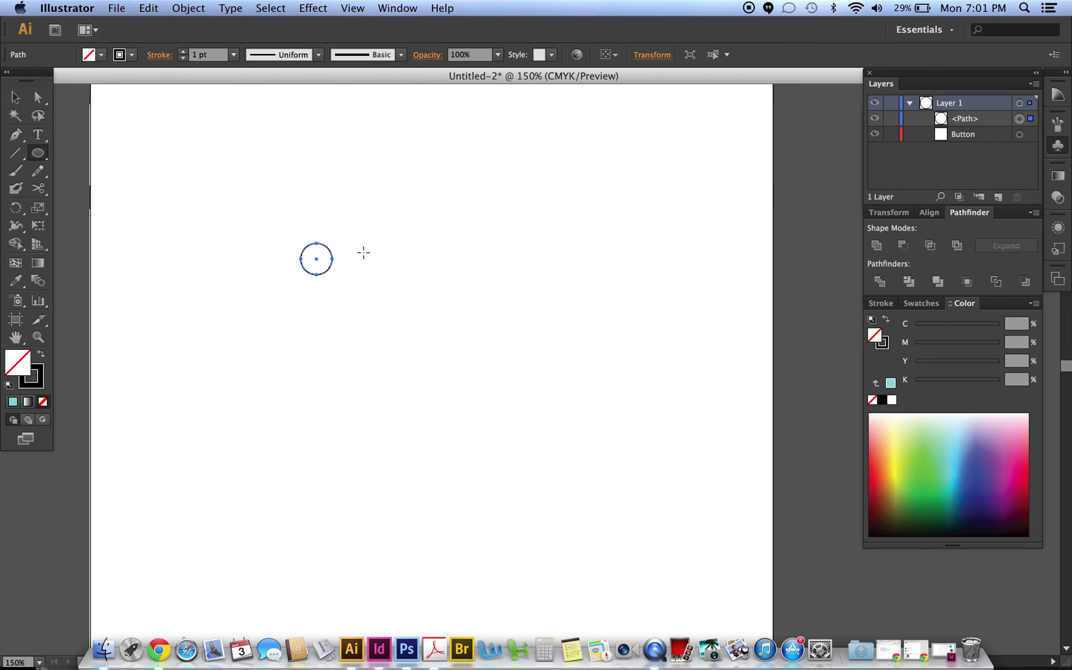
mouse_move(364, 253)
mouse_down()
mouse_move(372, 261)
mouse_move(366, 252)
mouse_up()
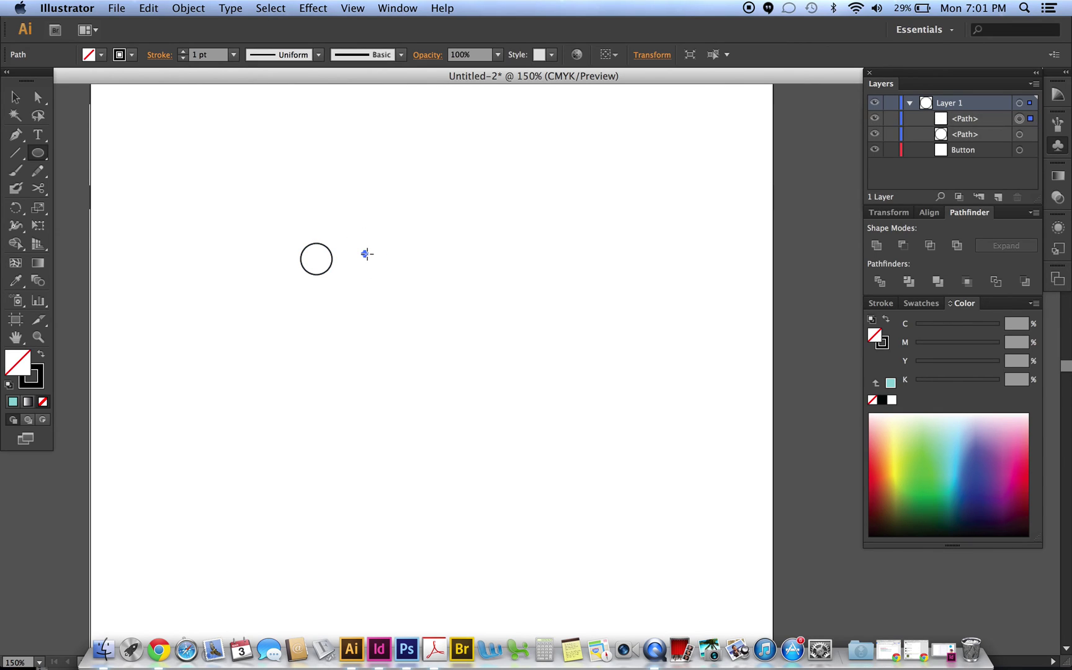
Step: Paste a copy of the tiny circle in front and nudge it down below the original
key(super)
key(super+c)
key(super+f)
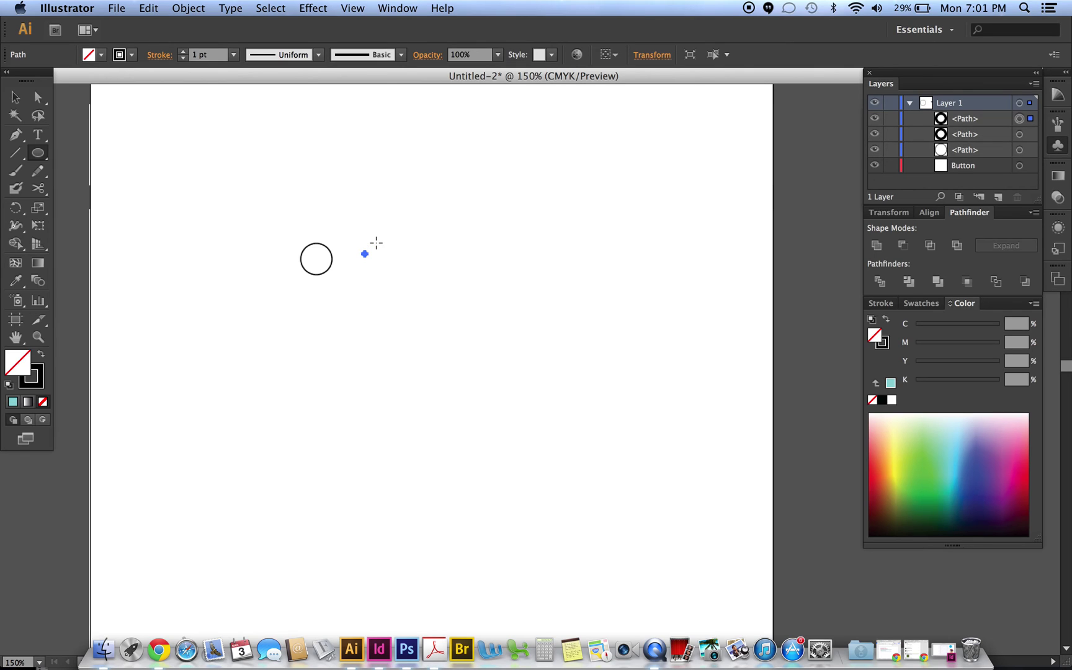
key(Down)
key(Down)
key(Down)
key(Down)
key(Down)
key(v)
click(380, 240)
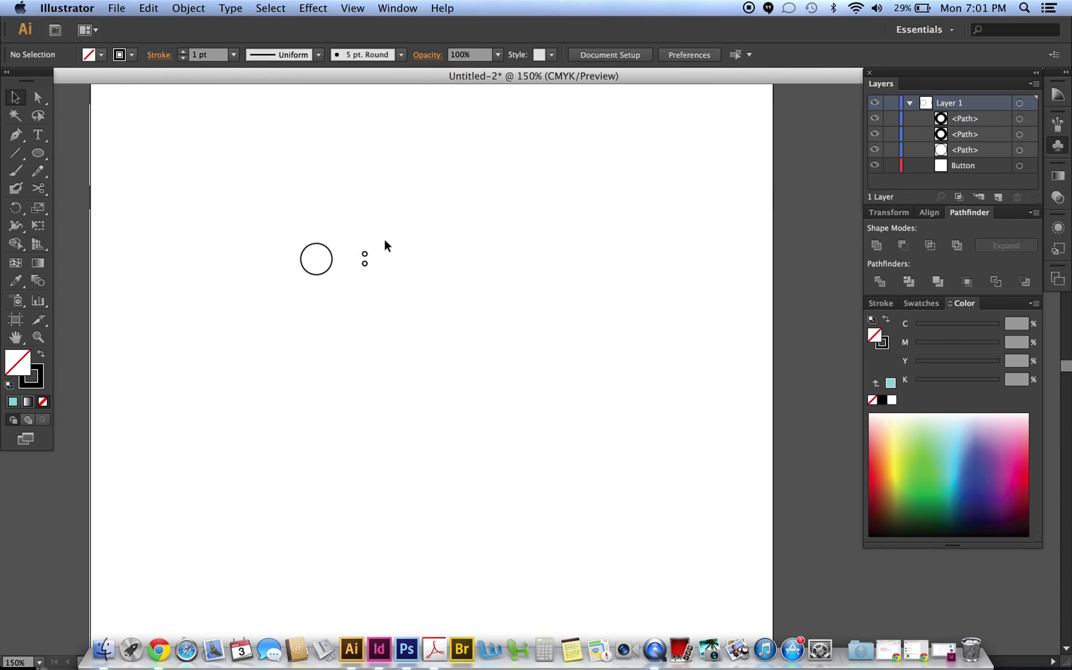
Step: Select both tiny circles and duplicate the pair to make four holes
scroll(387, 235, down, 2)
scroll(387, 235, left, 2)
drag(391, 225, 369, 246)
key(super+d)
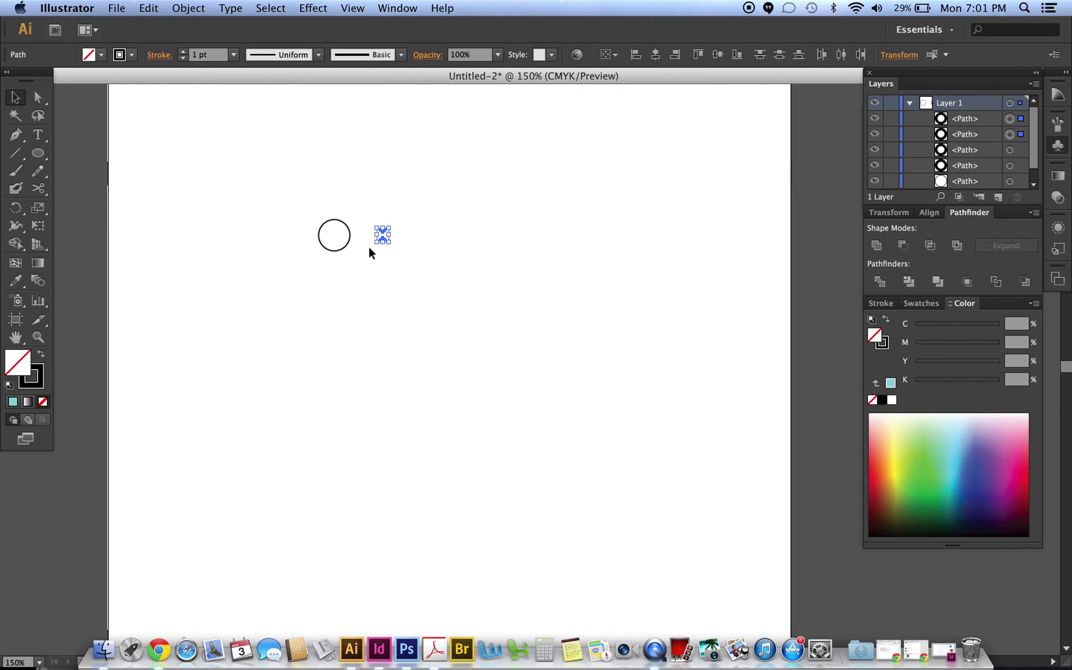
Step: Arrange the four small circles into a two-by-two square and select them
click(418, 199)
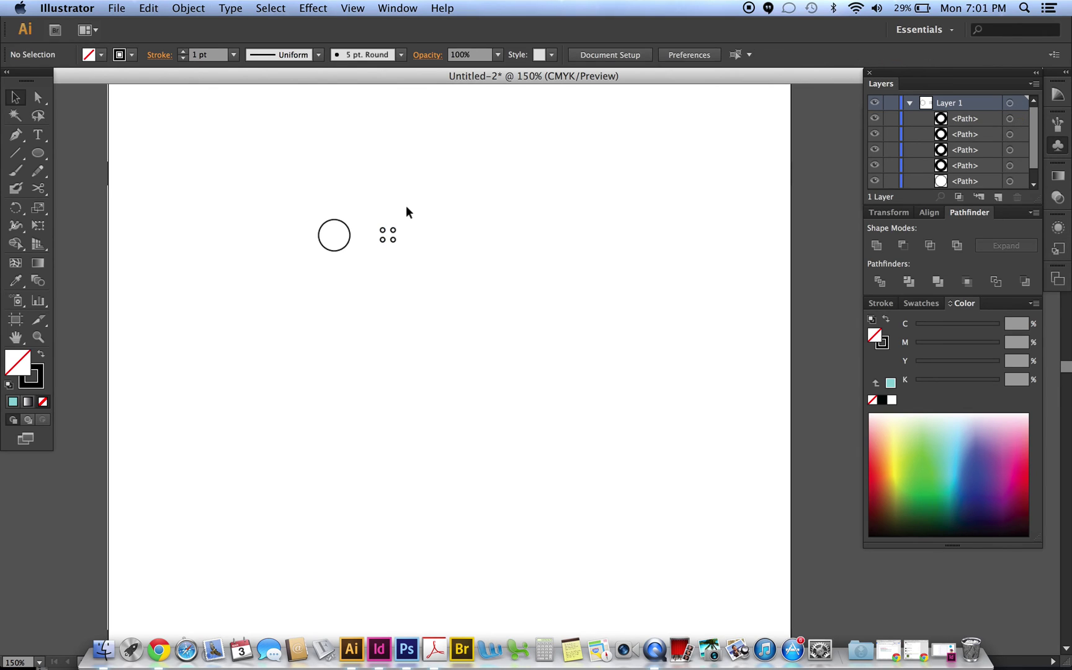
click(390, 258)
scroll(407, 208, down, 2)
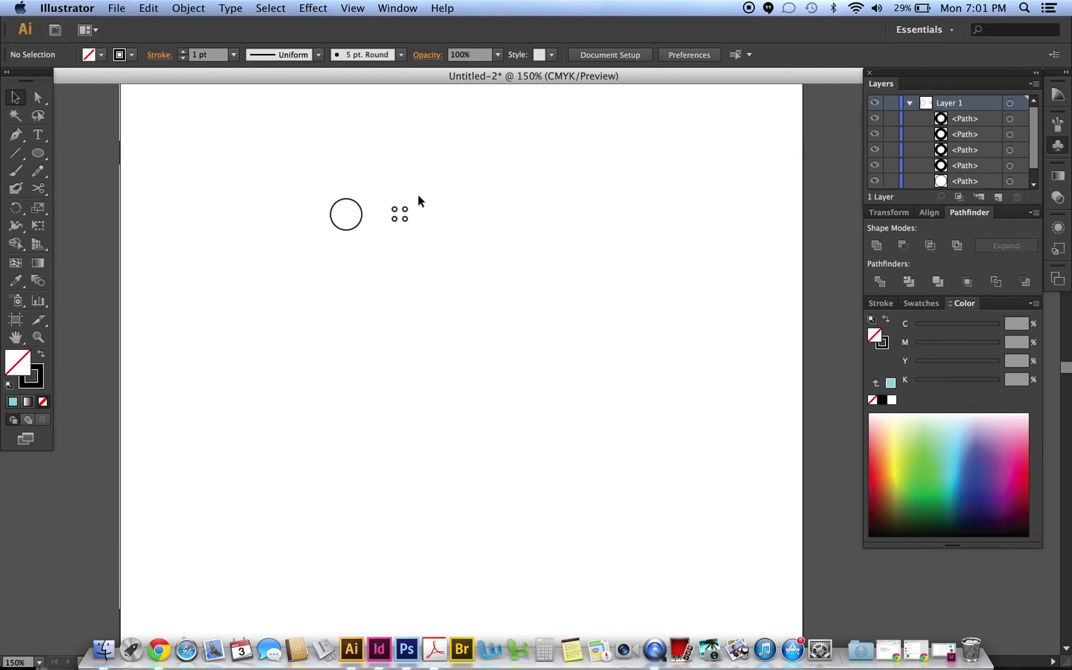
drag(419, 196, 401, 227)
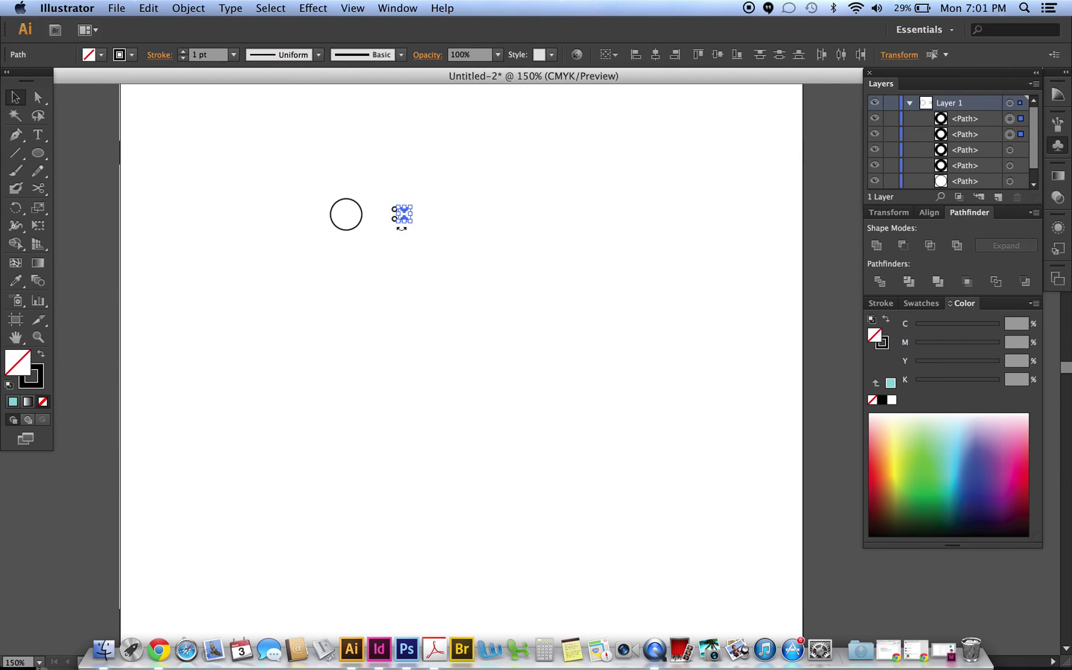
click(449, 184)
drag(385, 196, 421, 227)
Step: Make the four small circles solid black and group them
click(40, 357)
click(236, 255)
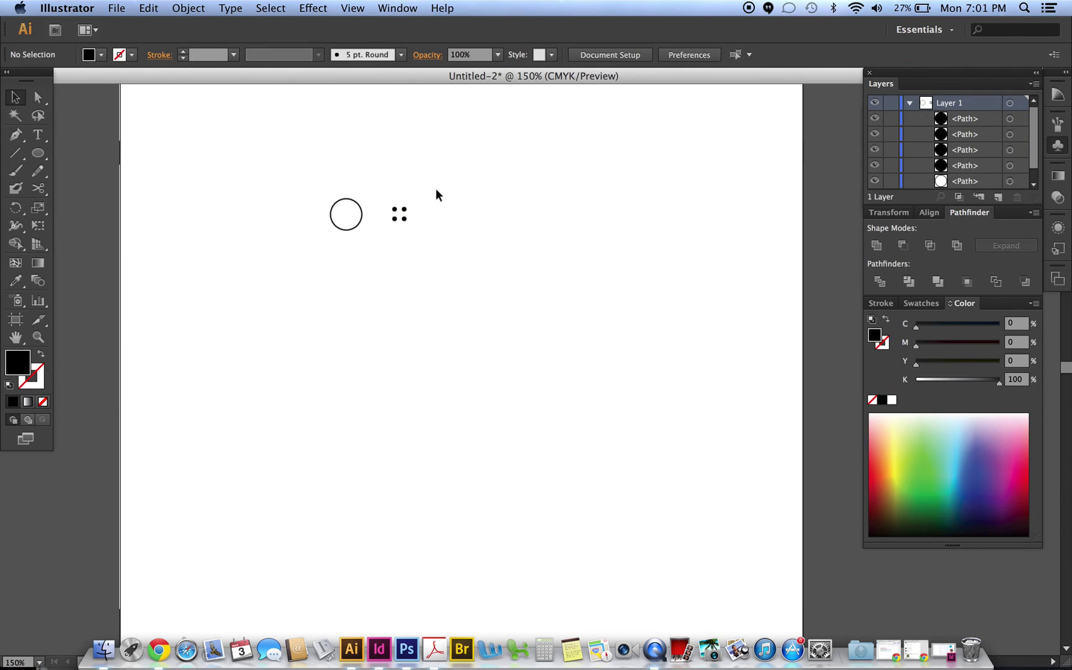
drag(435, 188, 377, 237)
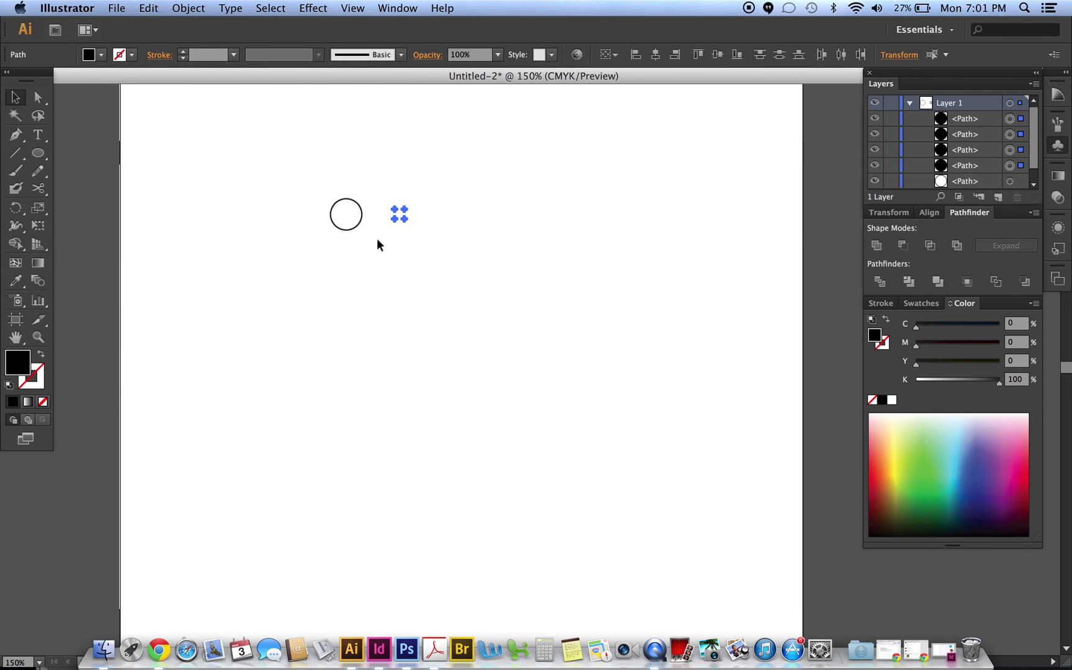
click(207, 8)
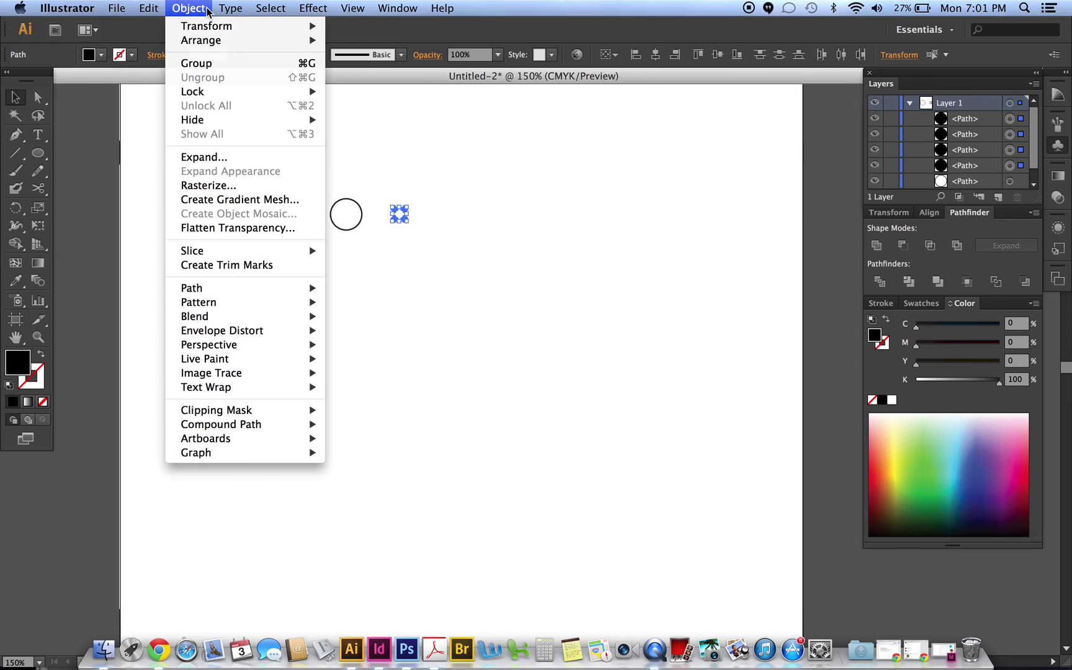
click(205, 64)
click(381, 183)
Step: Centre the dot group horizontally and vertically within the large circle using Align
drag(323, 178, 435, 245)
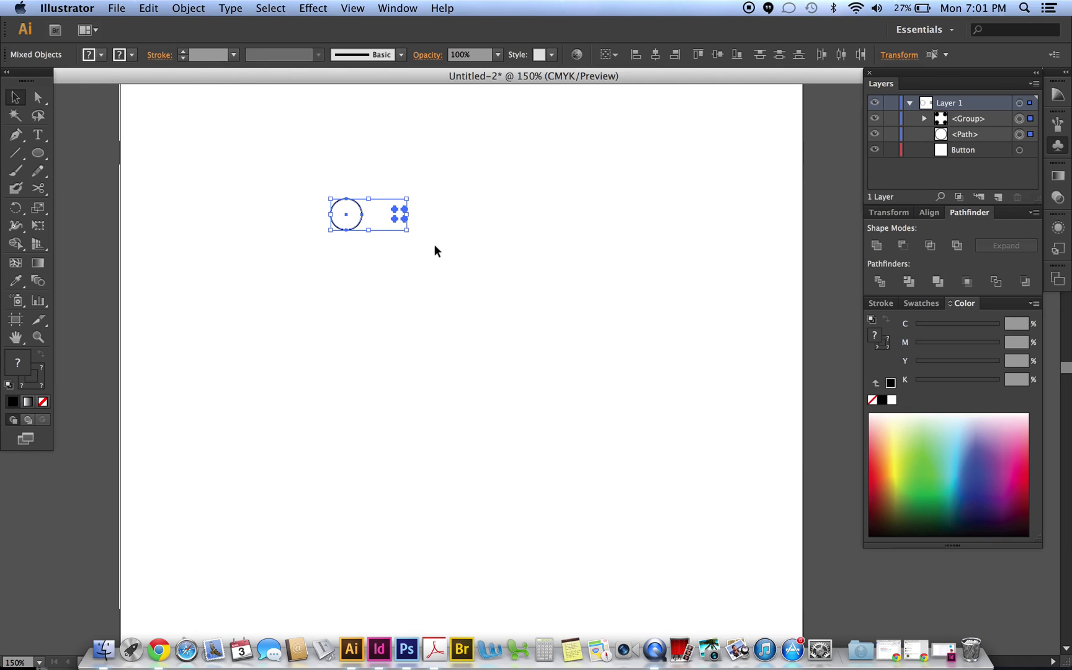
click(930, 214)
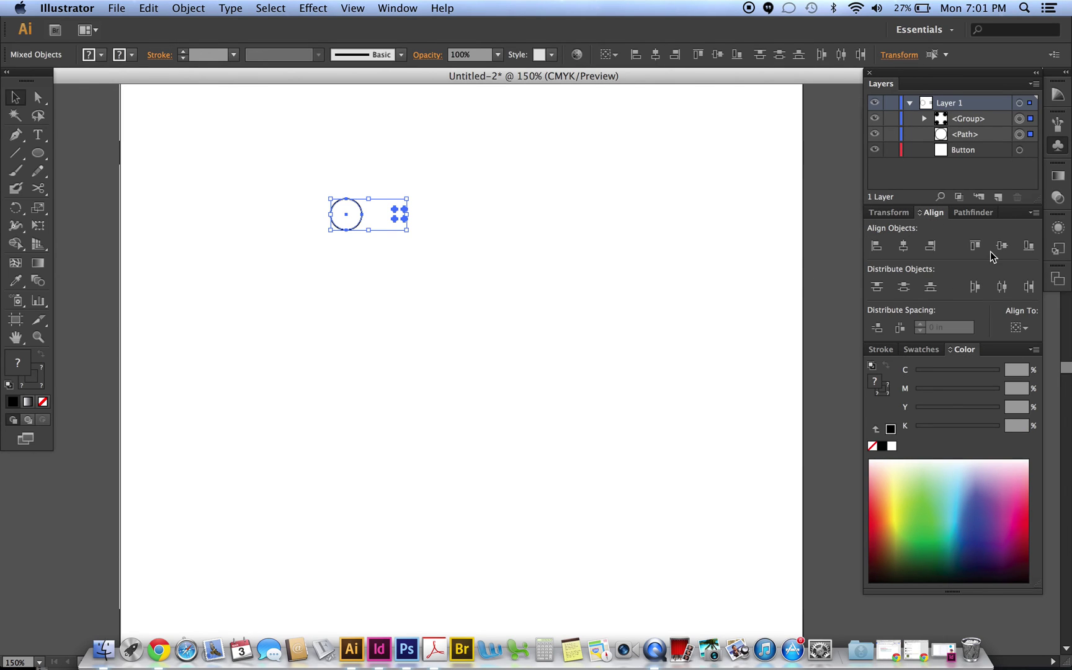
click(1016, 329)
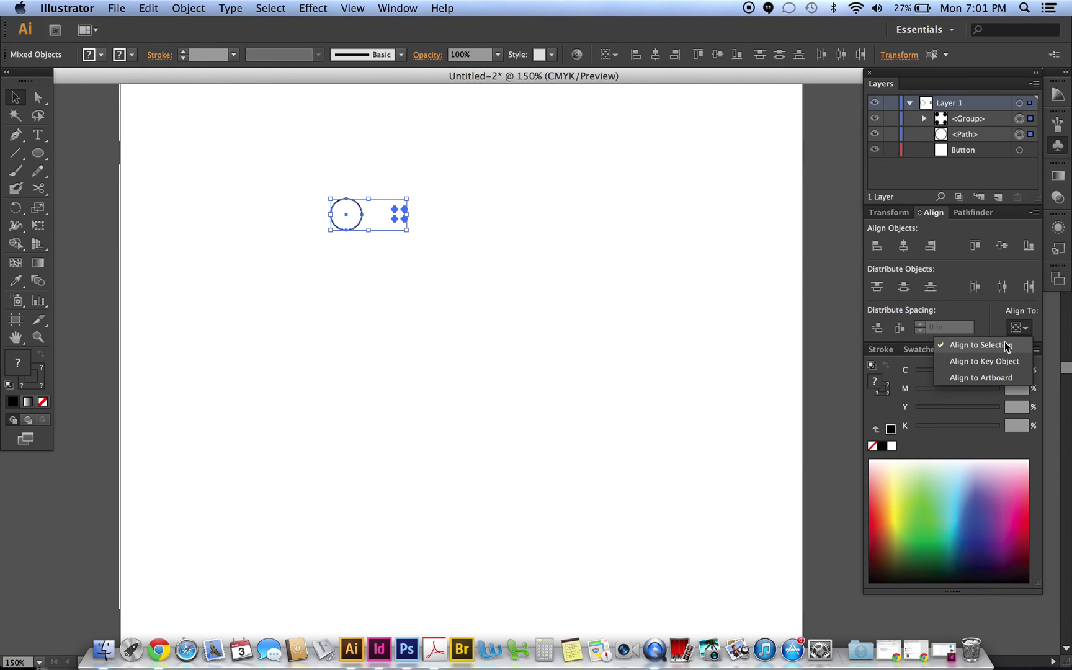
click(904, 248)
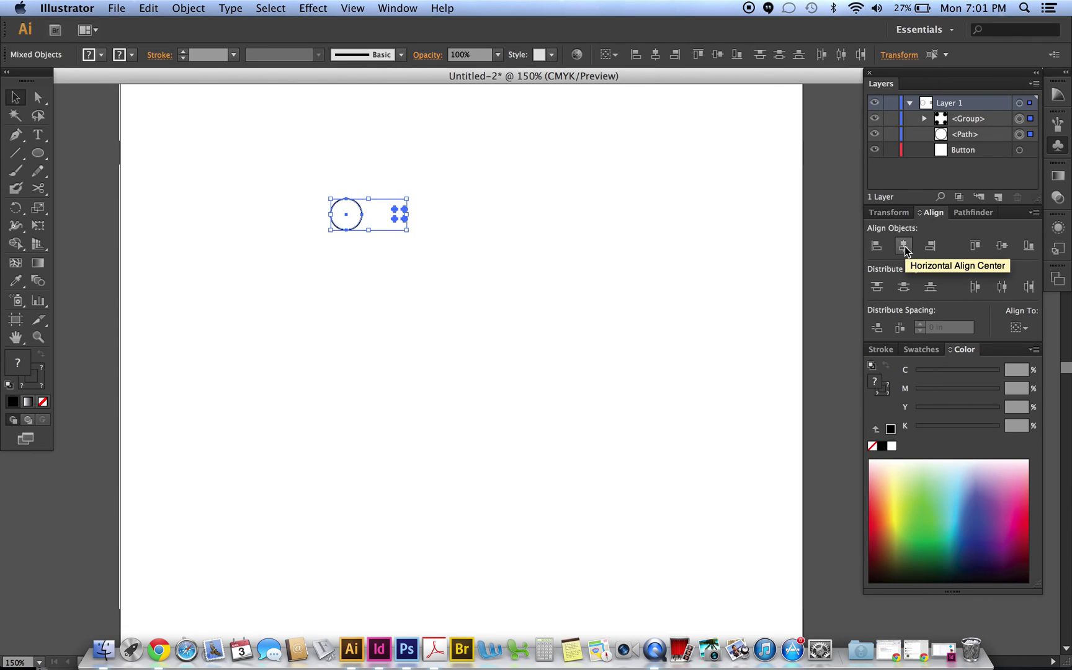
click(1001, 247)
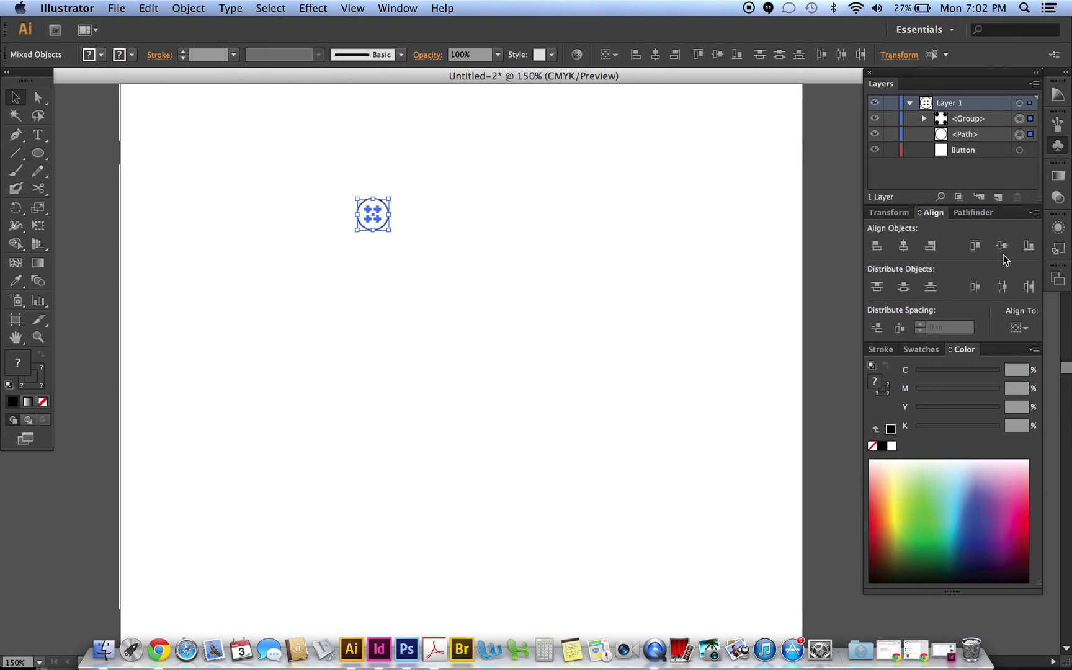
click(735, 312)
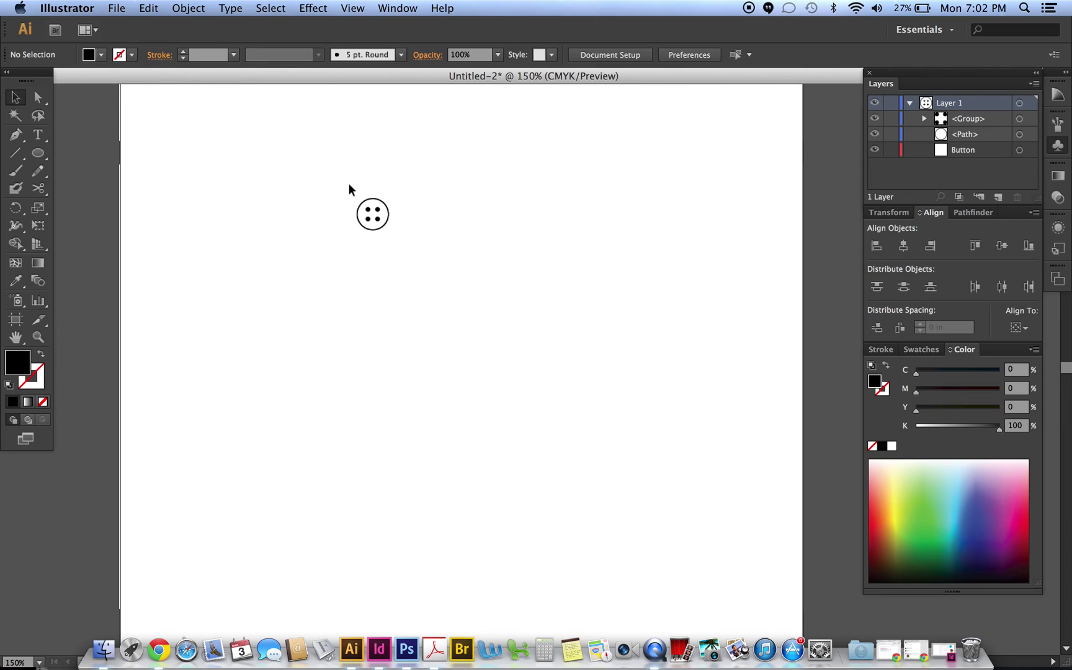
Step: Reposition the dot group slightly inside the circle
click(378, 213)
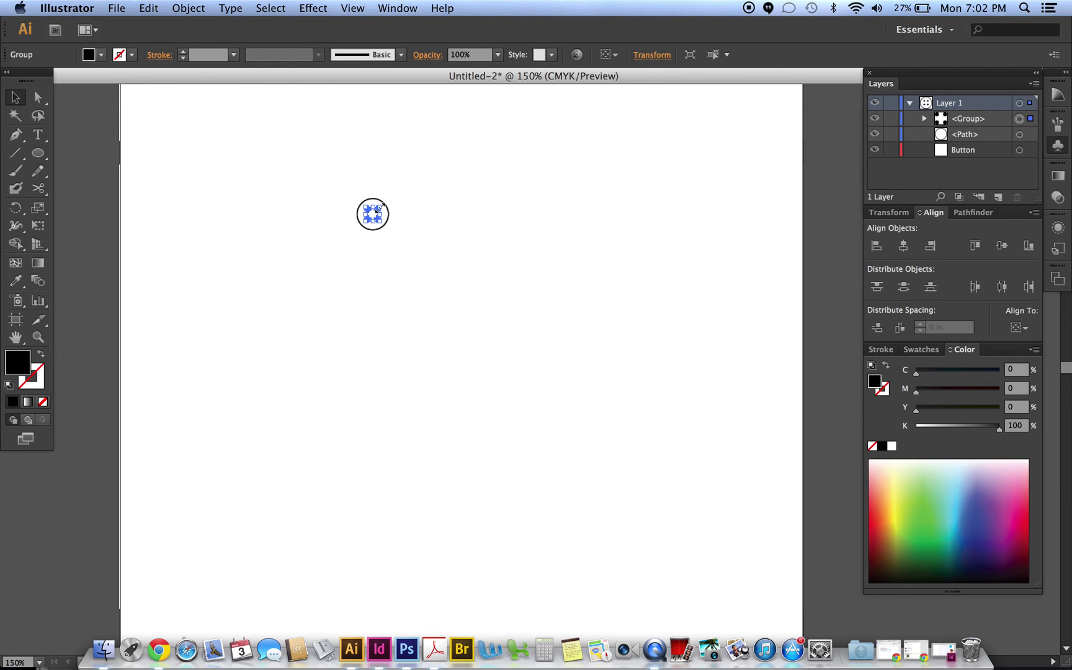
drag(380, 206, 412, 243)
click(399, 179)
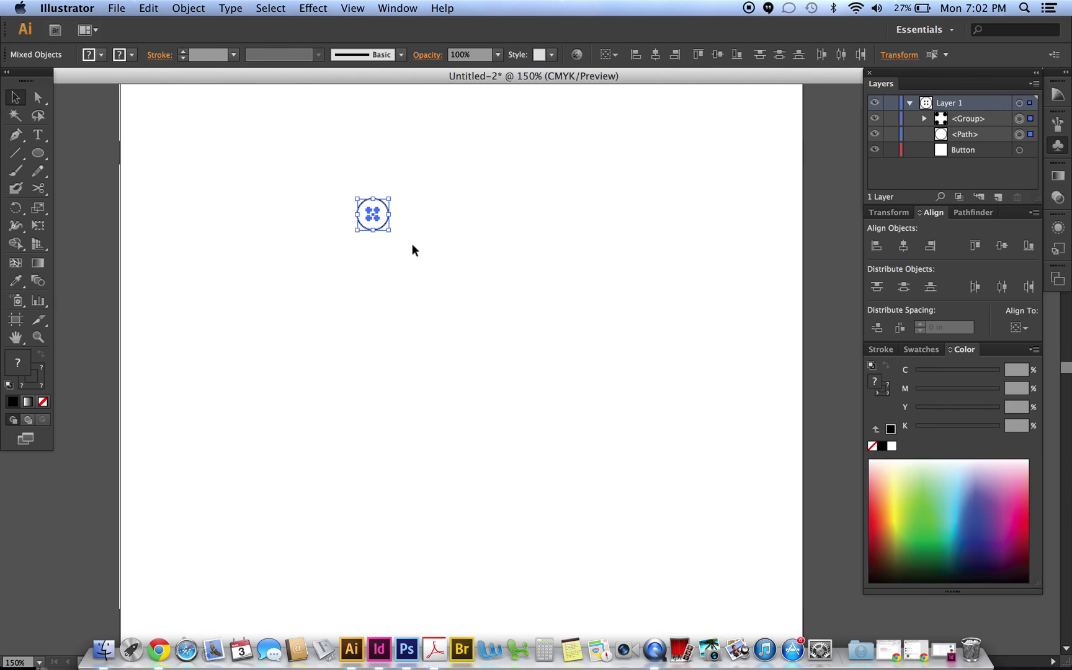
Step: From the Symbols panel, create a Graphic-type symbol named 'Button' from the artwork
click(1057, 146)
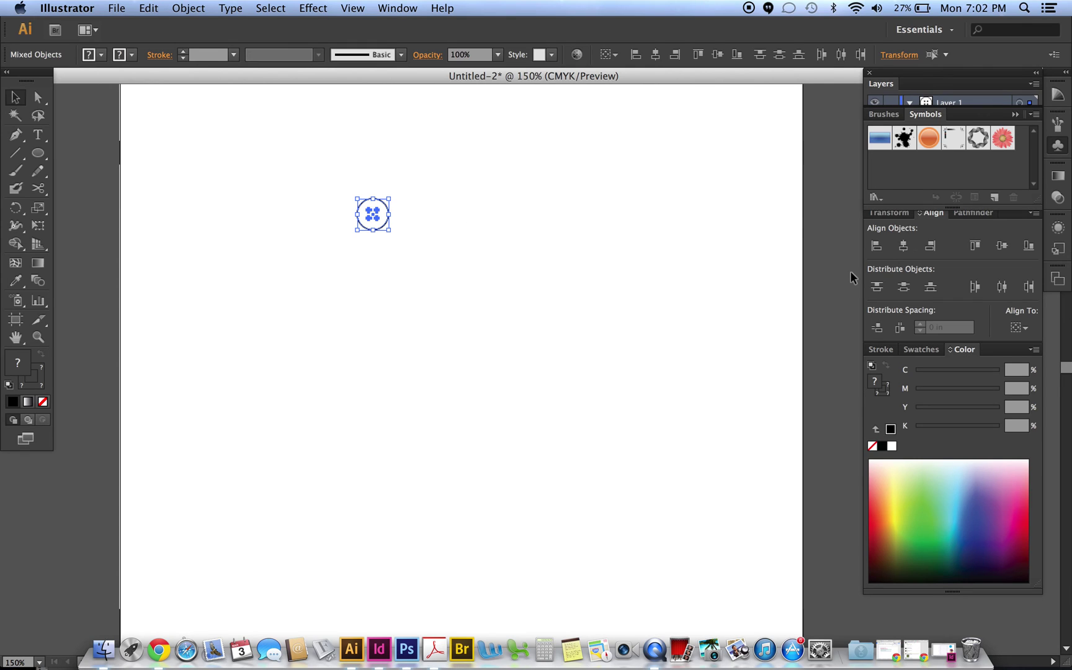
click(995, 198)
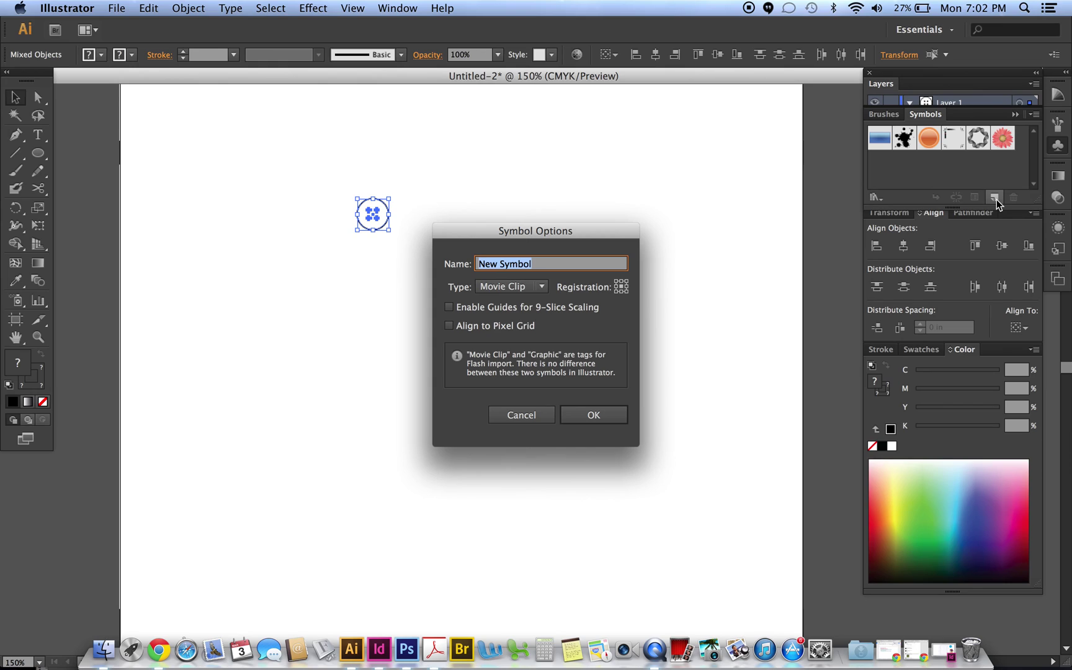
text(BUTT)
key(BackSpace)
key(BackSpace)
key(BackSpace)
text(utton)
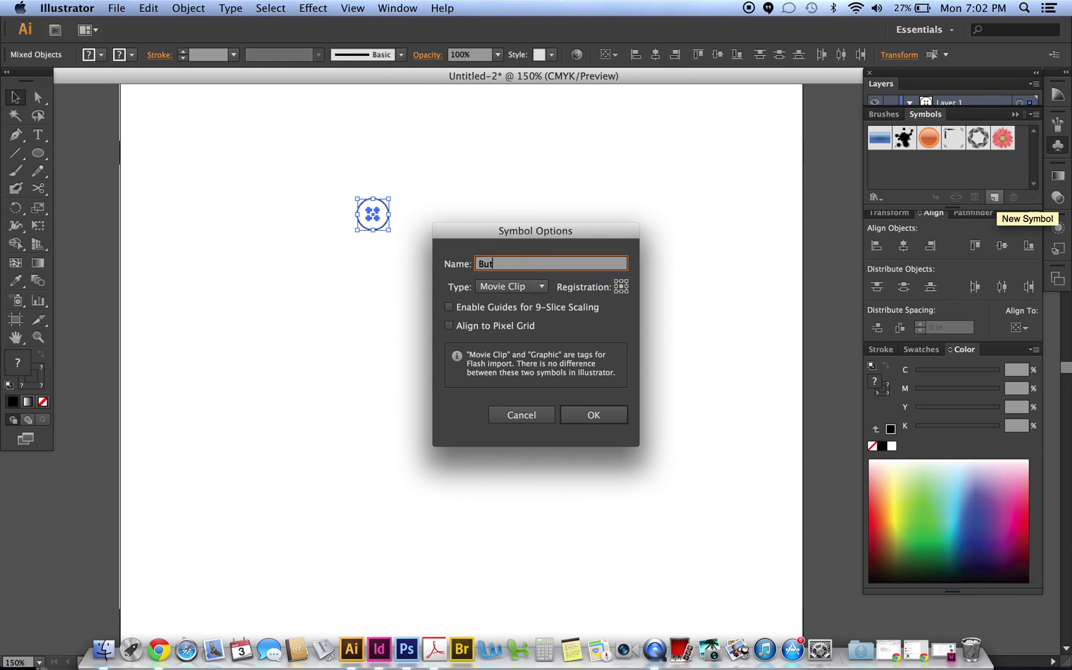
click(542, 287)
click(514, 319)
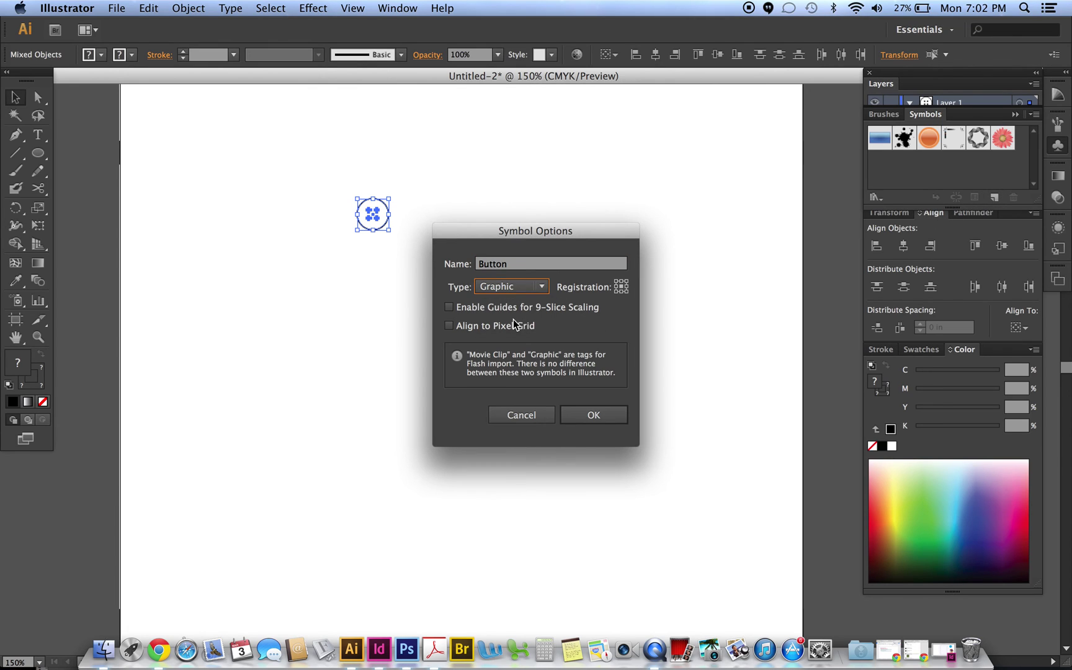
click(590, 416)
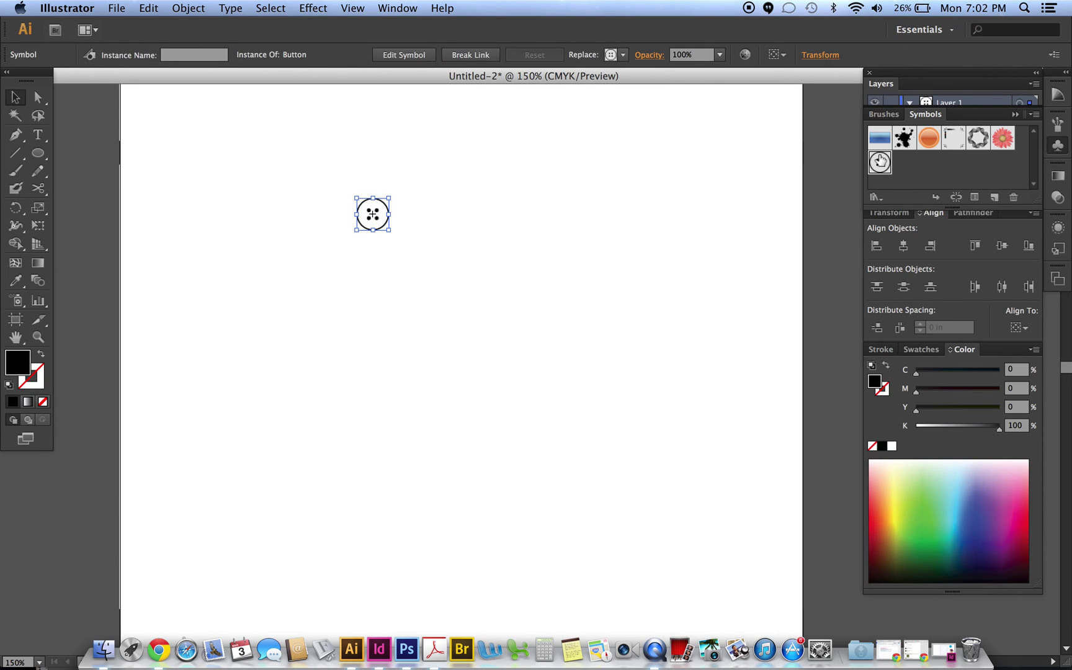
click(711, 254)
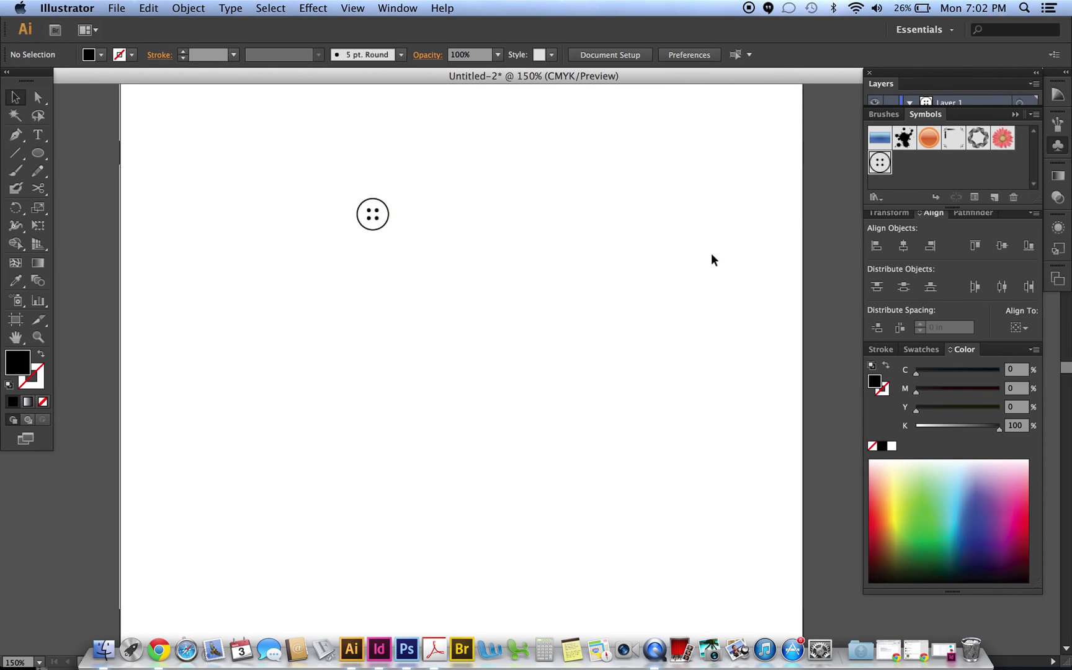
Step: Inside the Button symbol, fill the outer circle pink (C 20.39, M 68.63), then exit editing
double_click(881, 162)
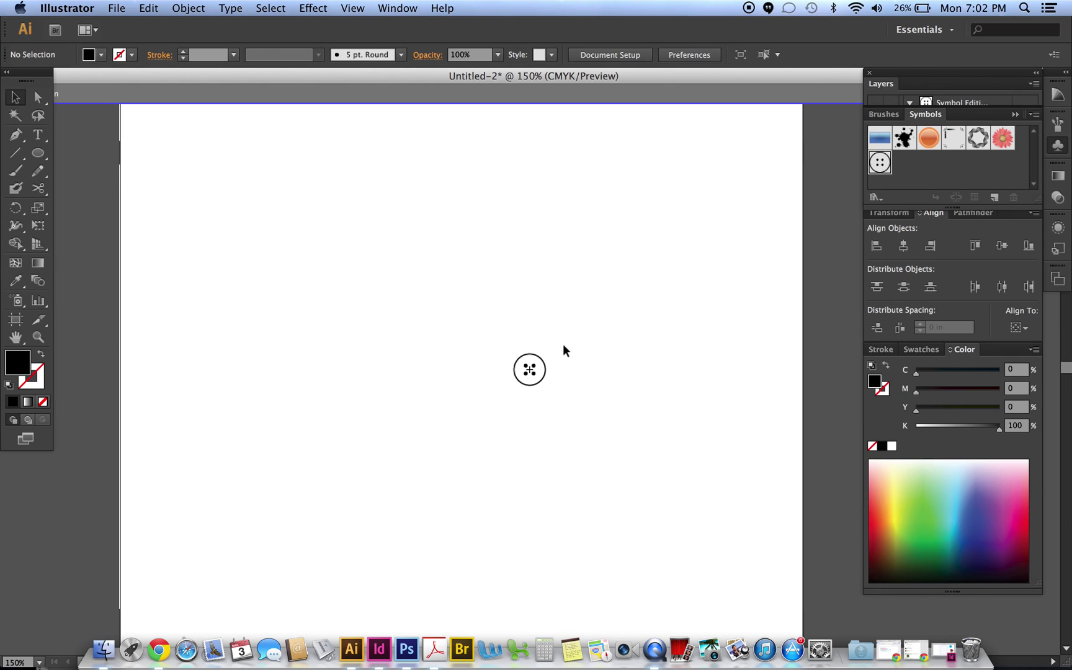
click(38, 96)
click(543, 363)
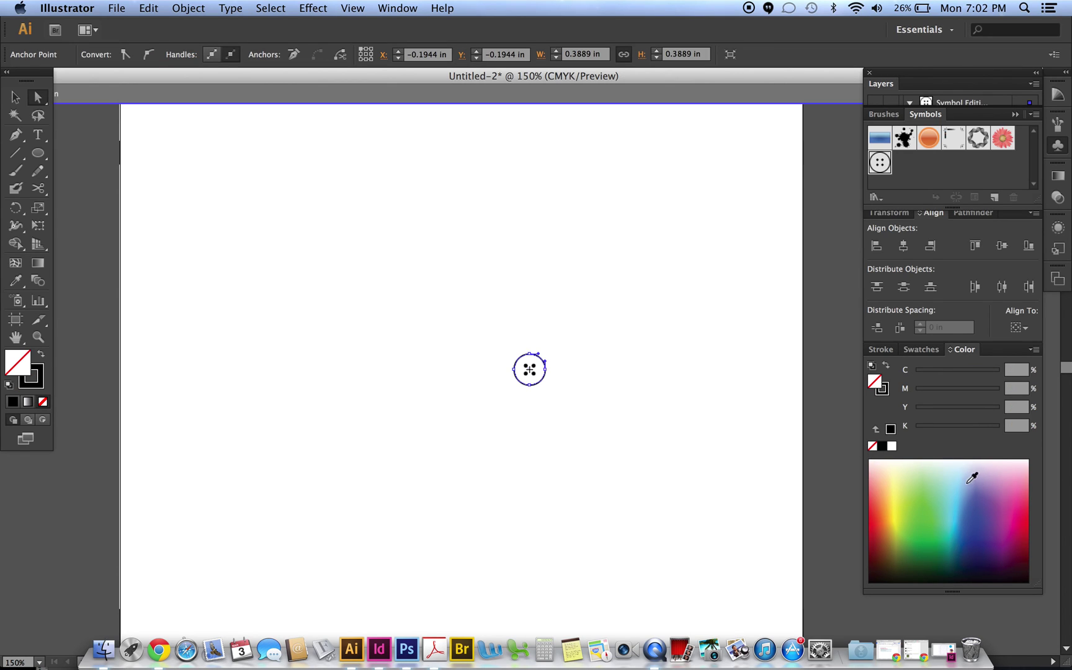
click(1014, 492)
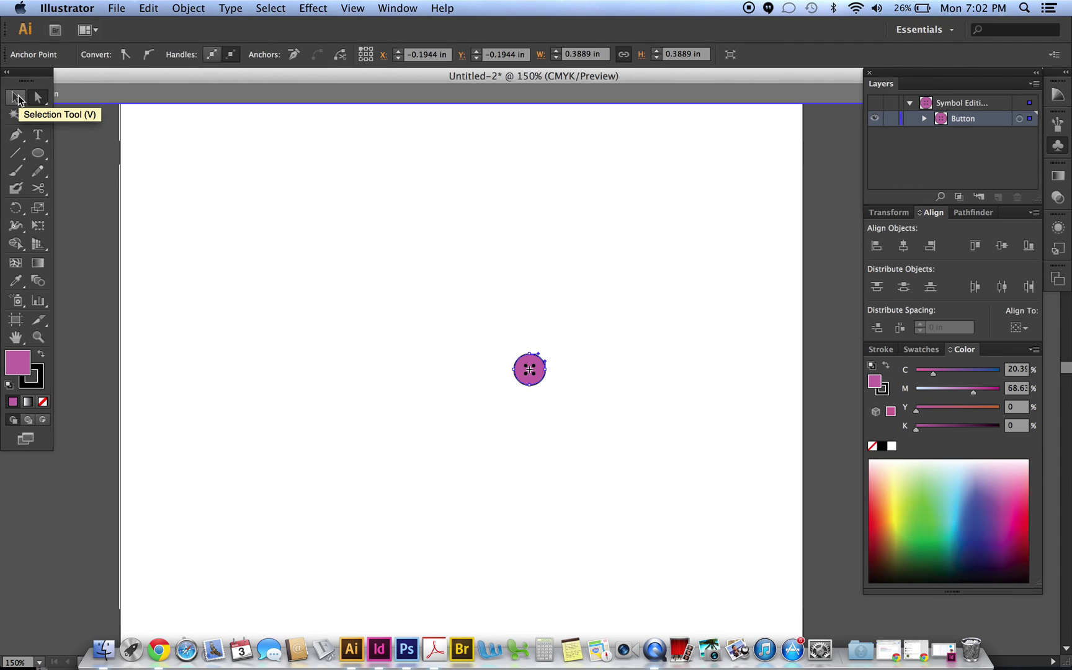
click(17, 98)
click(105, 151)
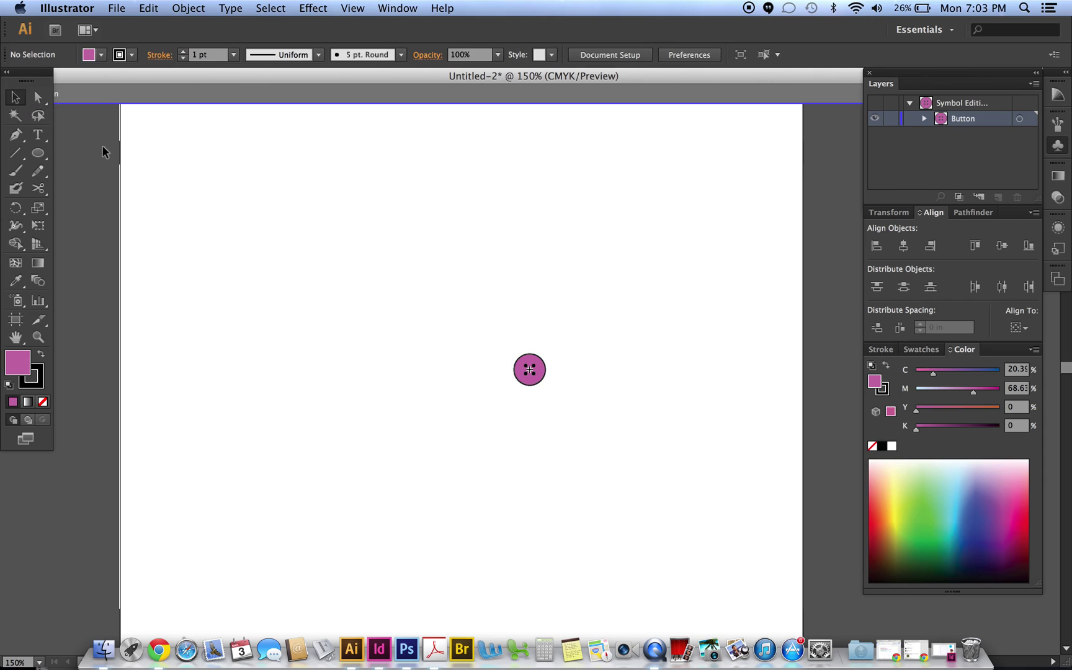
double_click(187, 146)
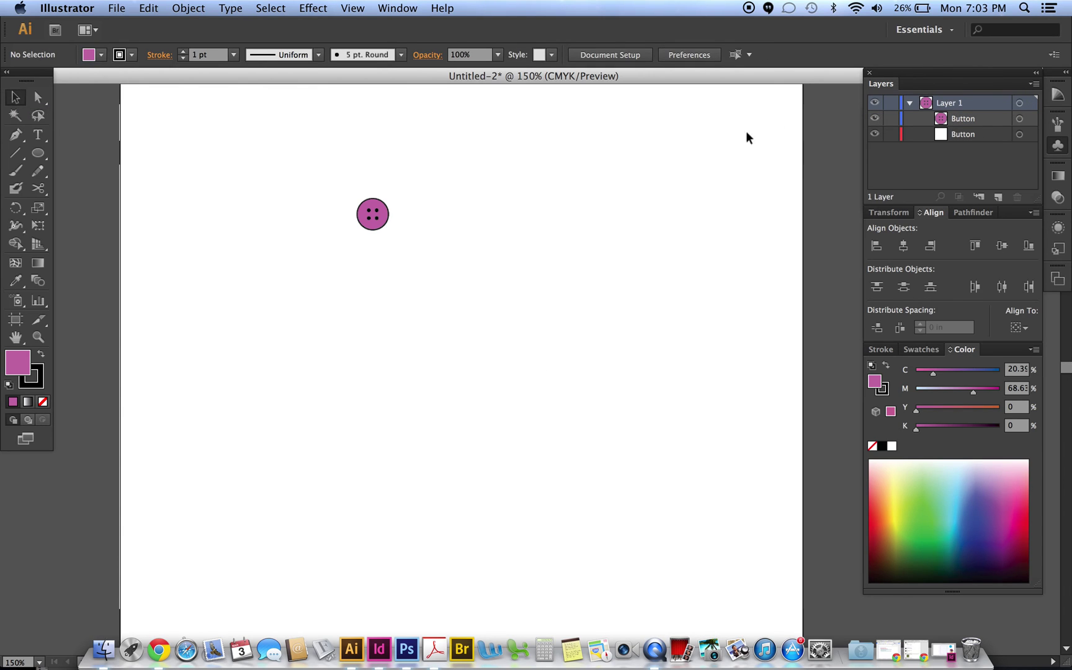
click(1058, 145)
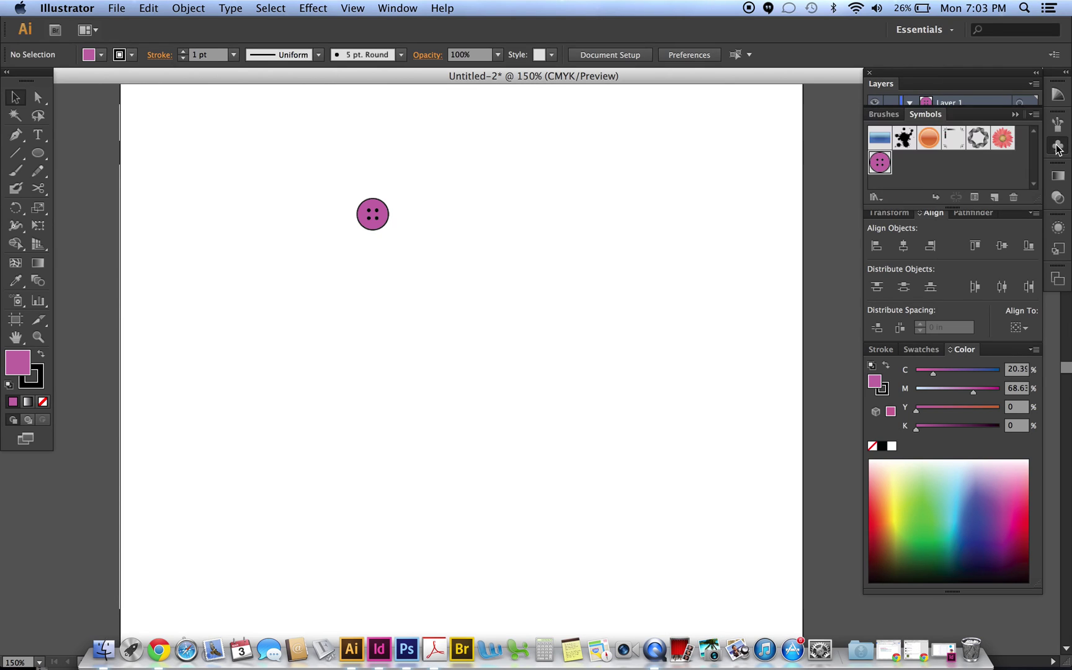
double_click(879, 162)
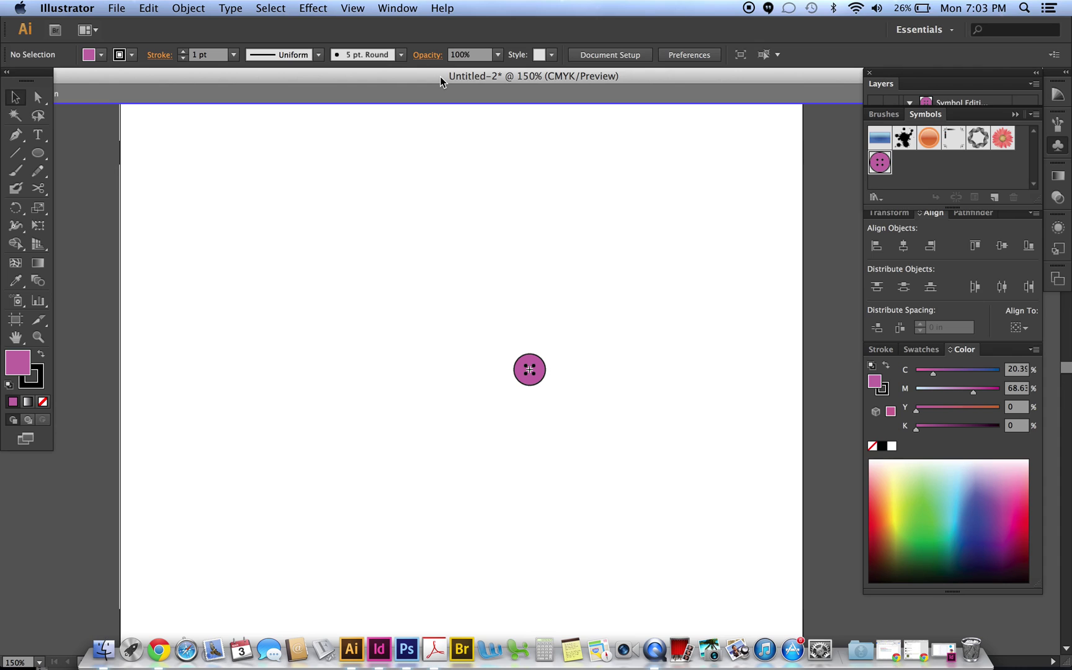
drag(295, 79, 369, 79)
click(83, 94)
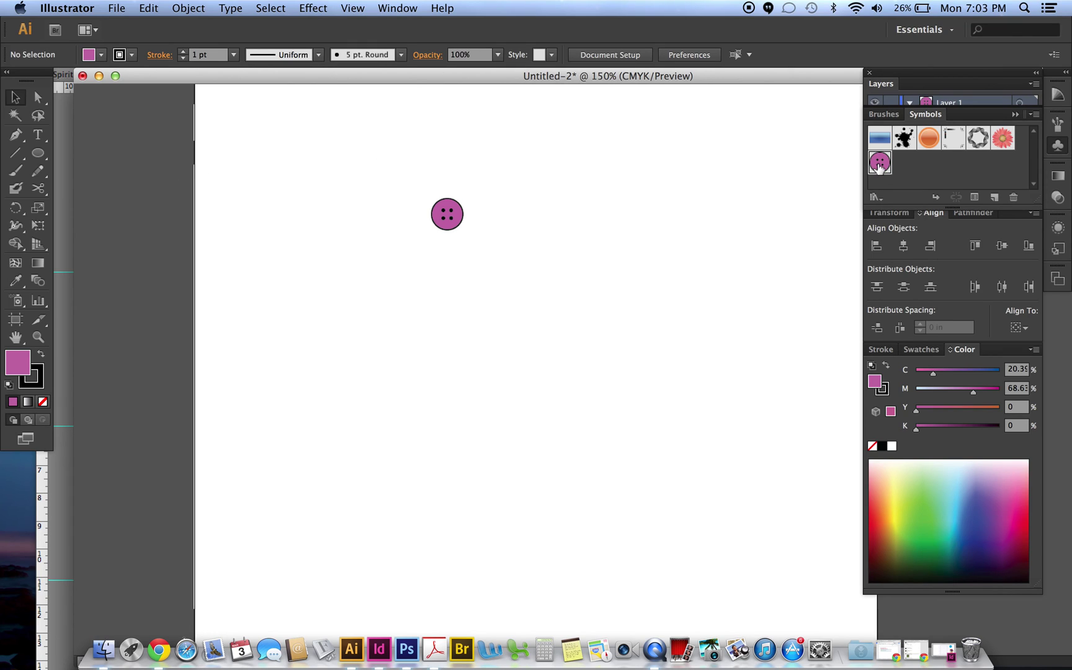
drag(880, 163, 784, 230)
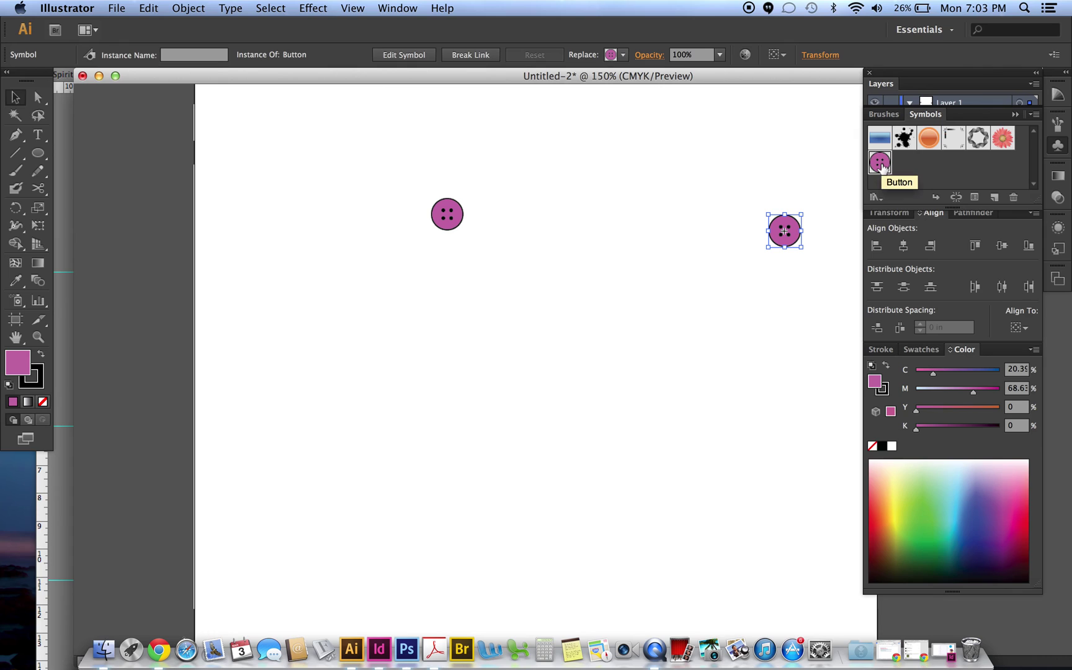
drag(879, 163, 702, 356)
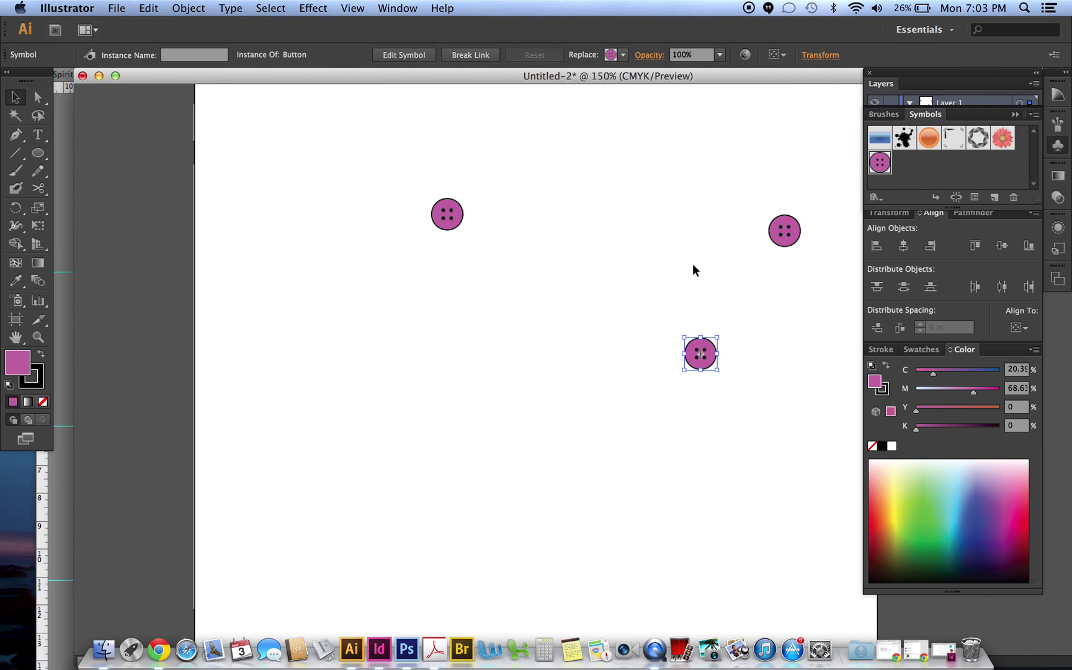
drag(664, 204, 809, 388)
key(Delete)
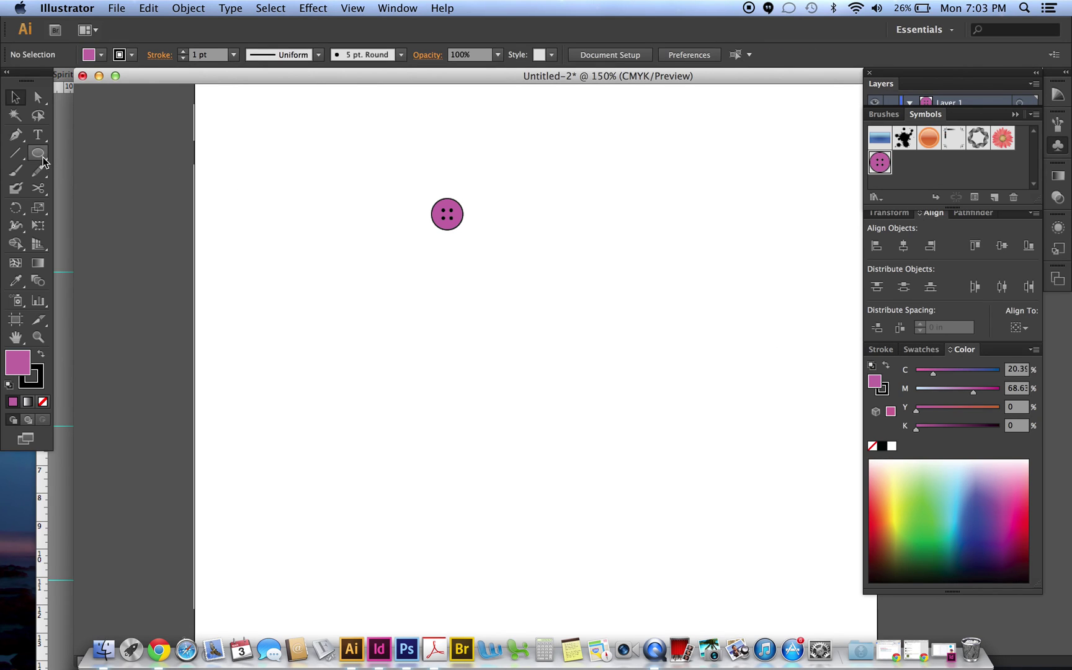
Step: Draw a thin tall rectangle to the right of the button with no fill
drag(39, 155, 68, 152)
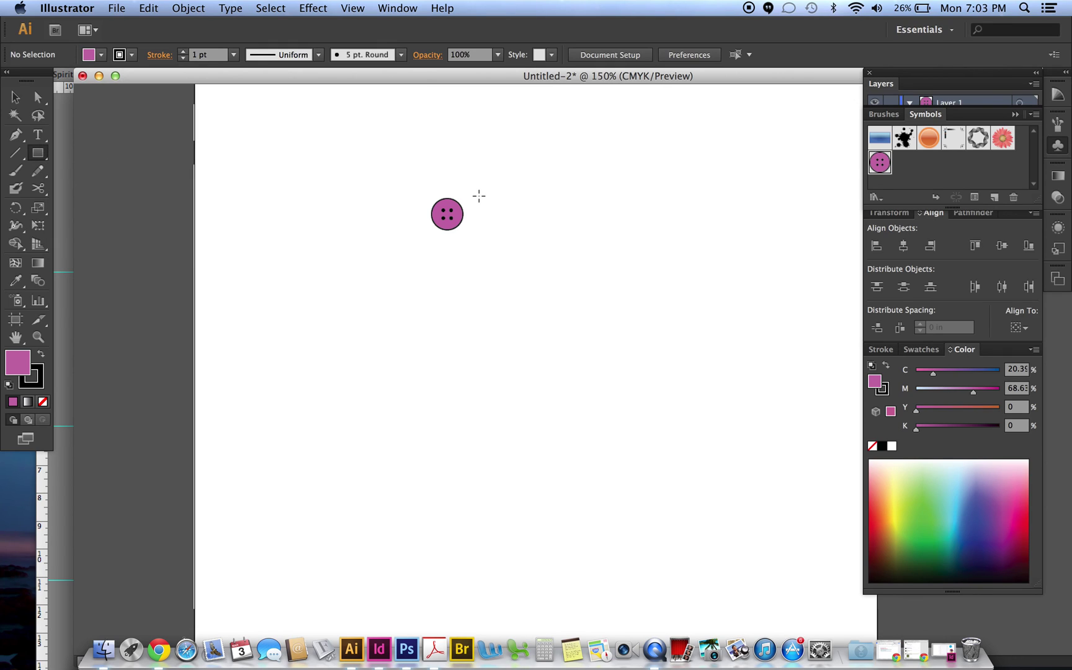
drag(478, 196, 488, 234)
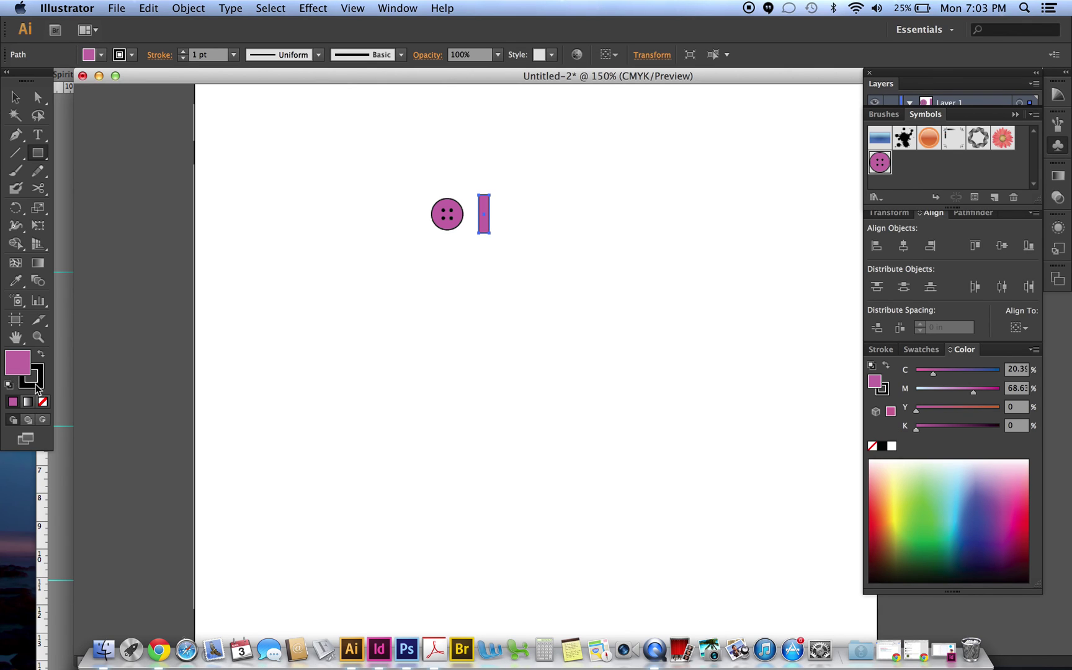
click(43, 401)
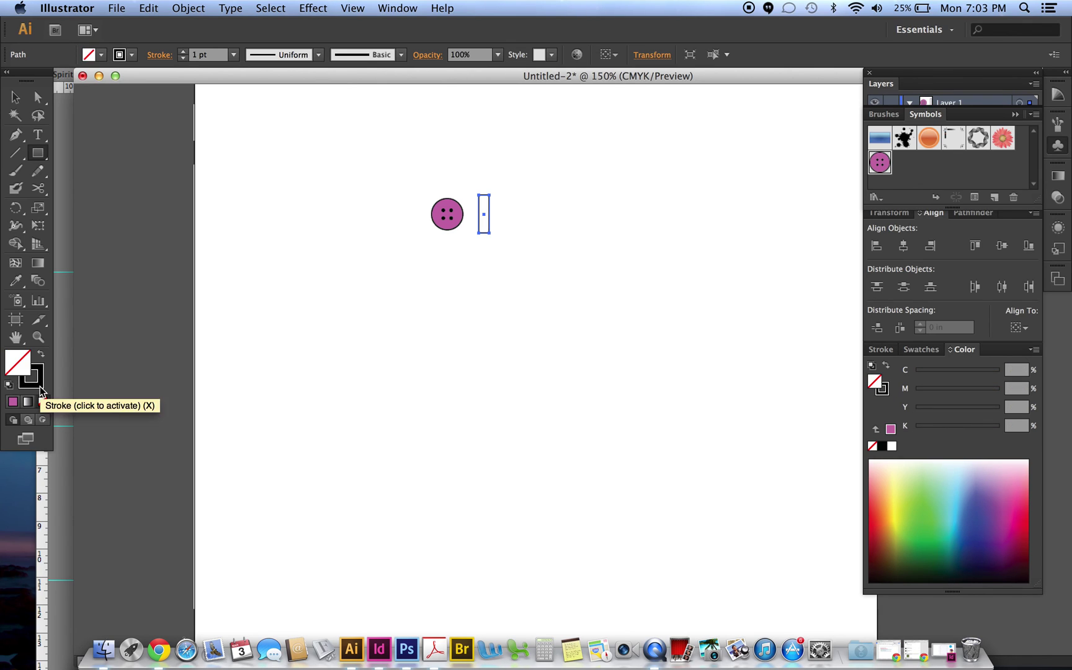
Step: Give the rectangle's outline a 0.5 pt weight with round joins
click(881, 349)
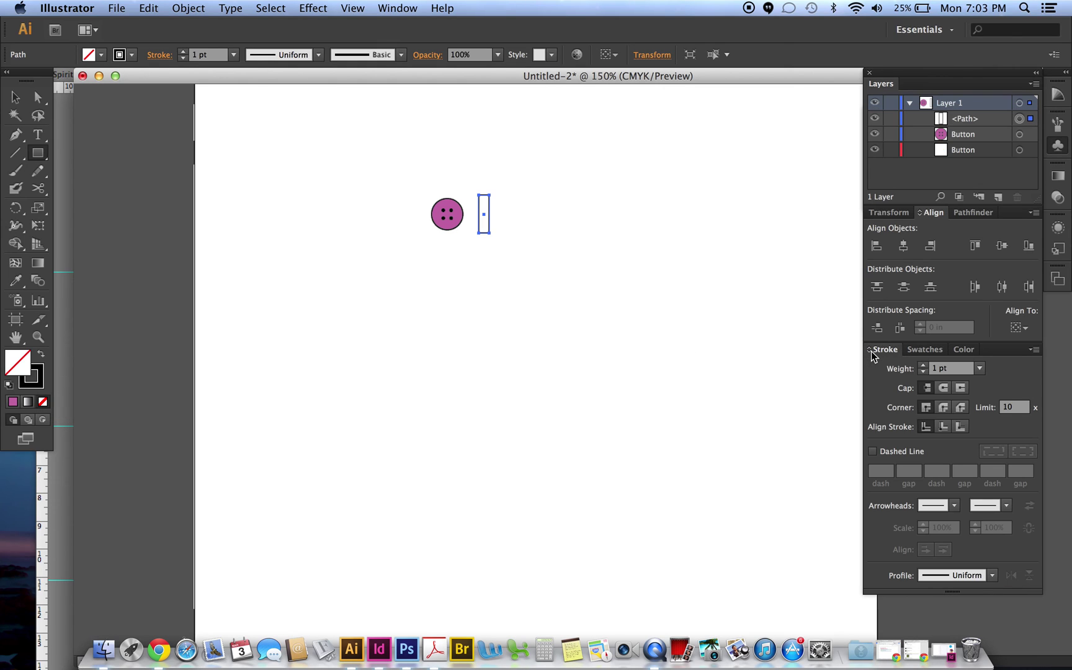
click(894, 370)
text(.5)
key(Return)
click(943, 408)
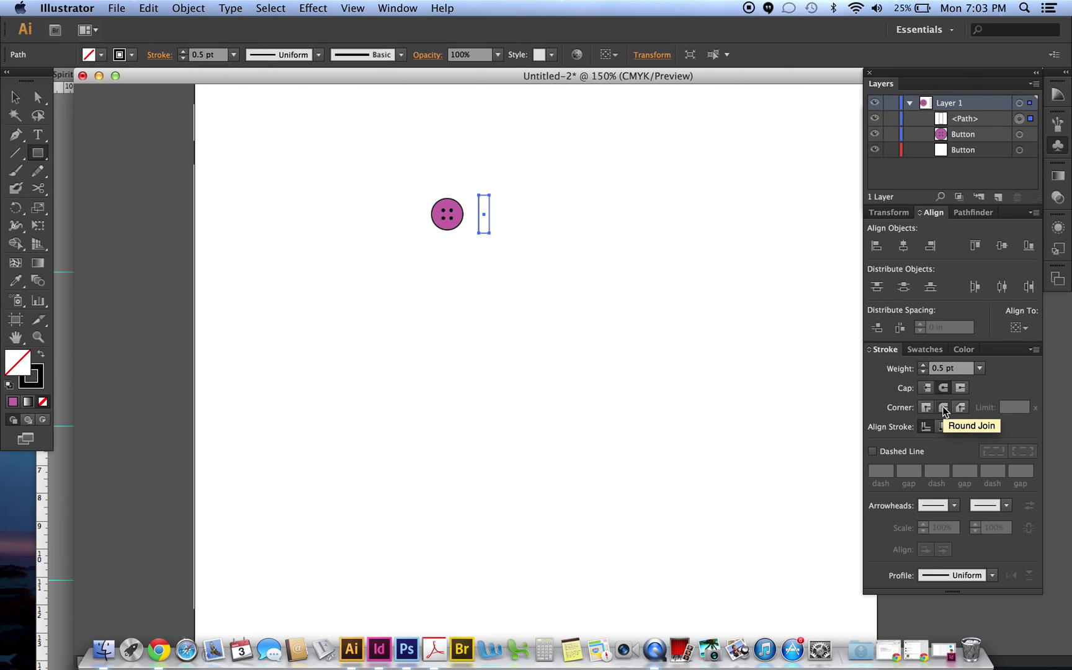
click(314, 8)
Step: Apply a Zig Zag effect to the rectangle with 40 ridges per segment and 0.03 in size
mouse_move(433, 143)
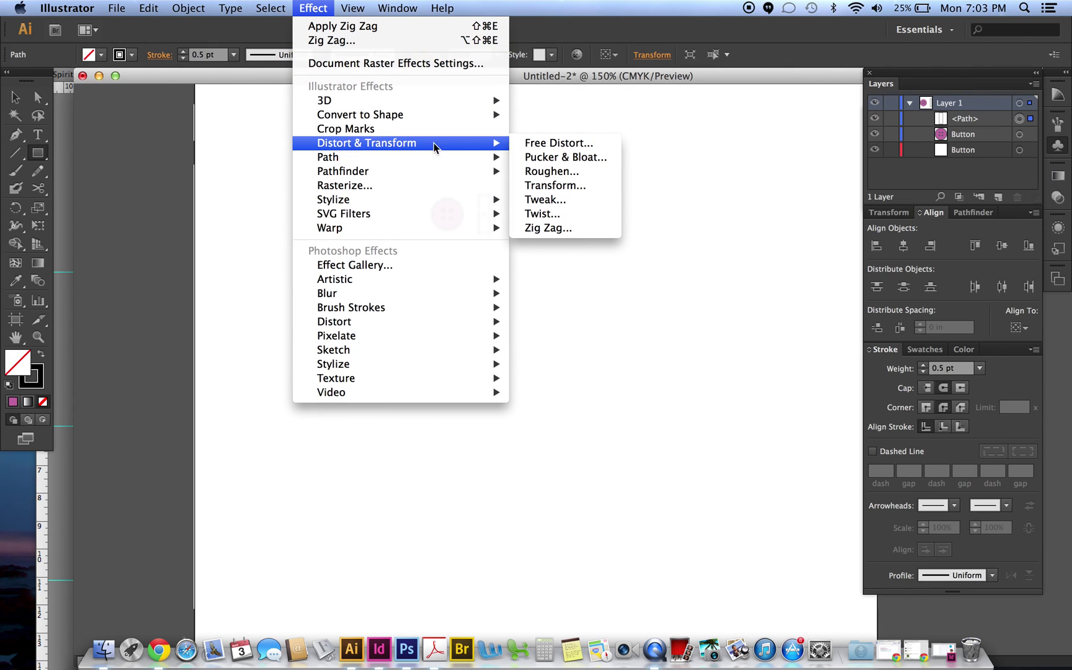
click(535, 229)
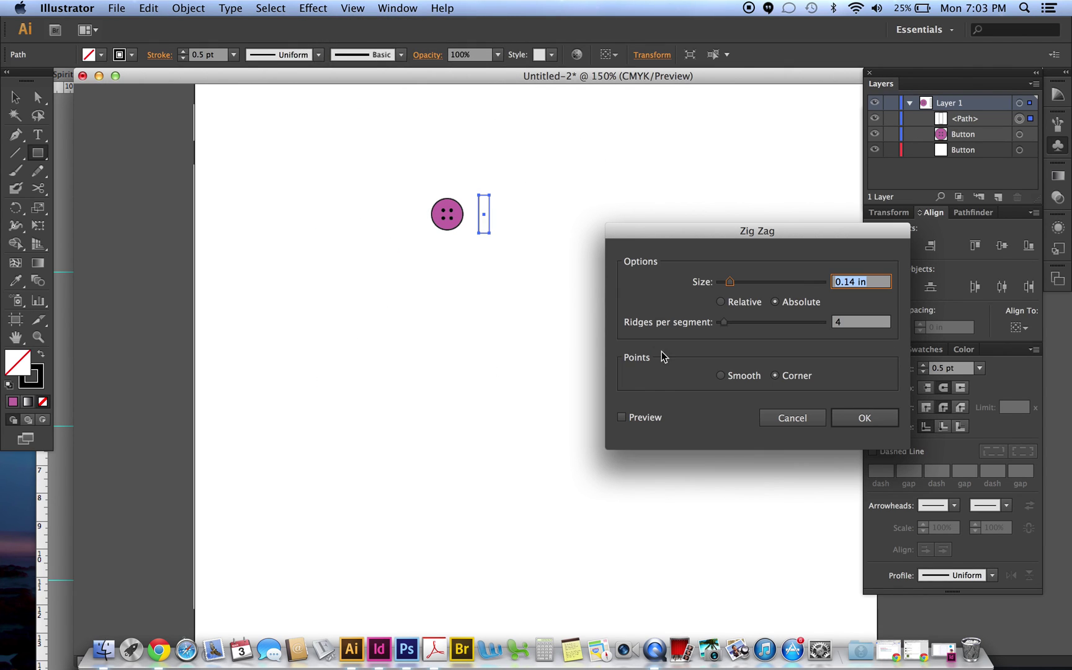
click(622, 417)
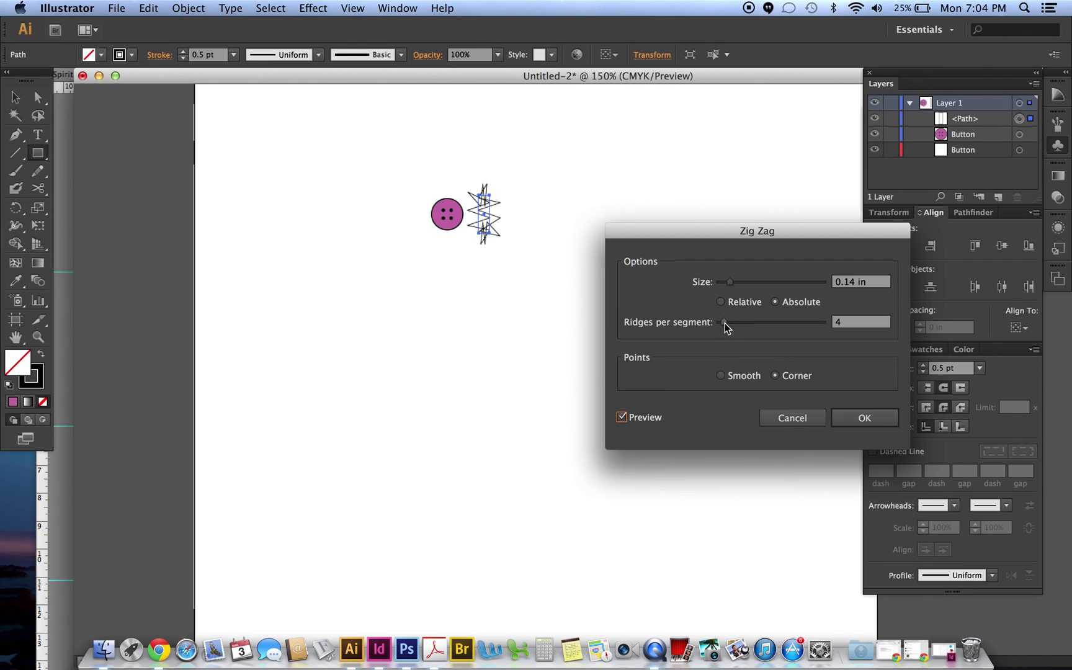
drag(725, 324, 761, 322)
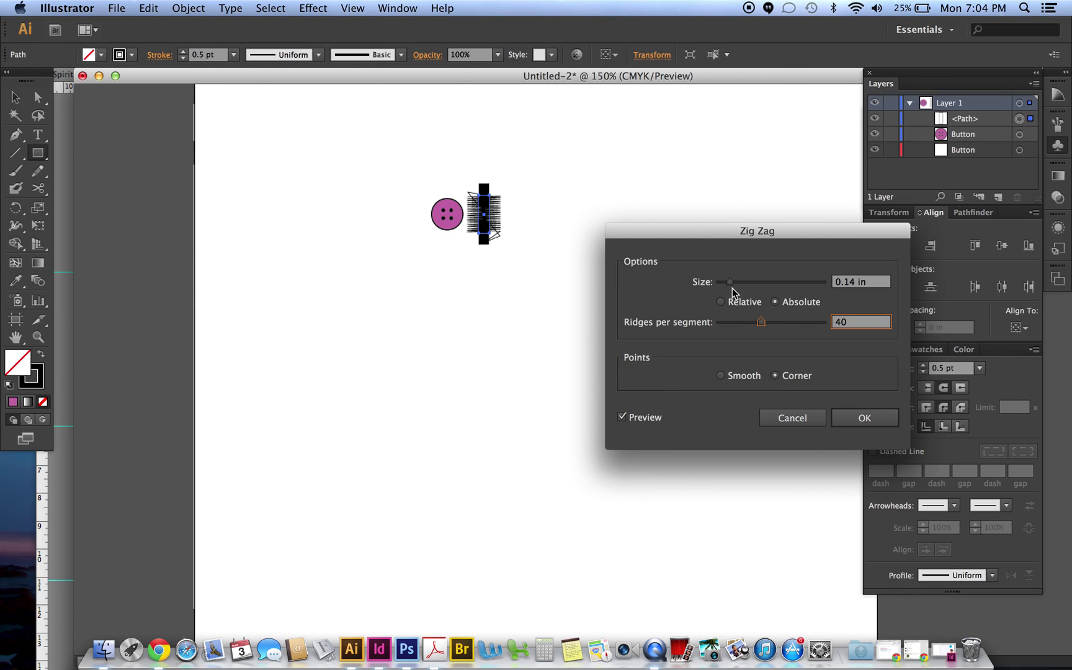
drag(730, 283, 721, 284)
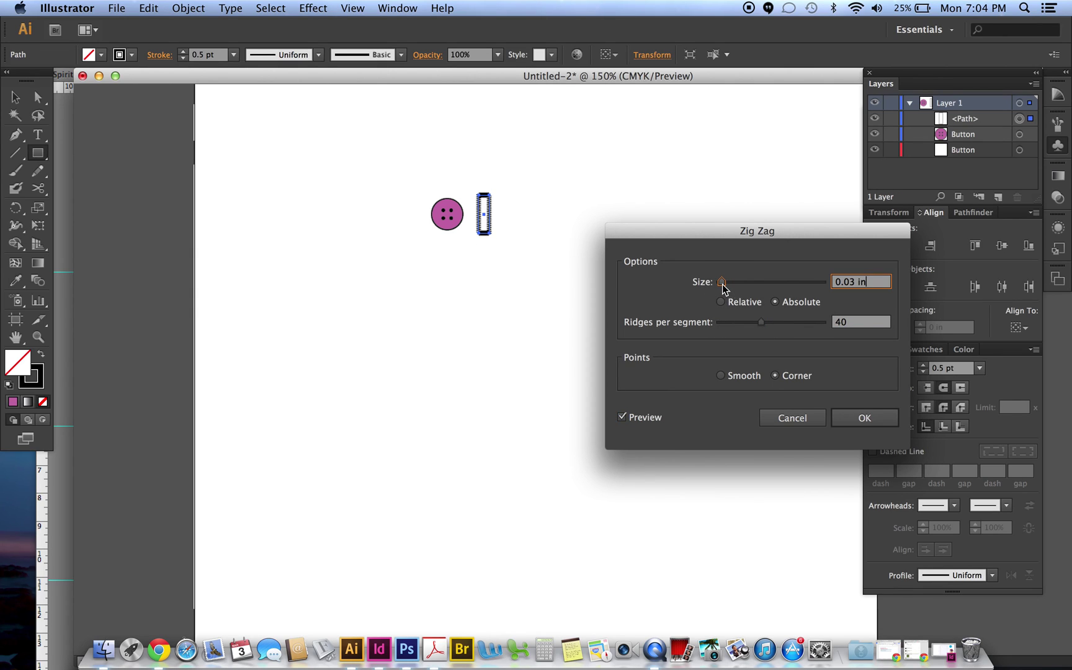
click(848, 418)
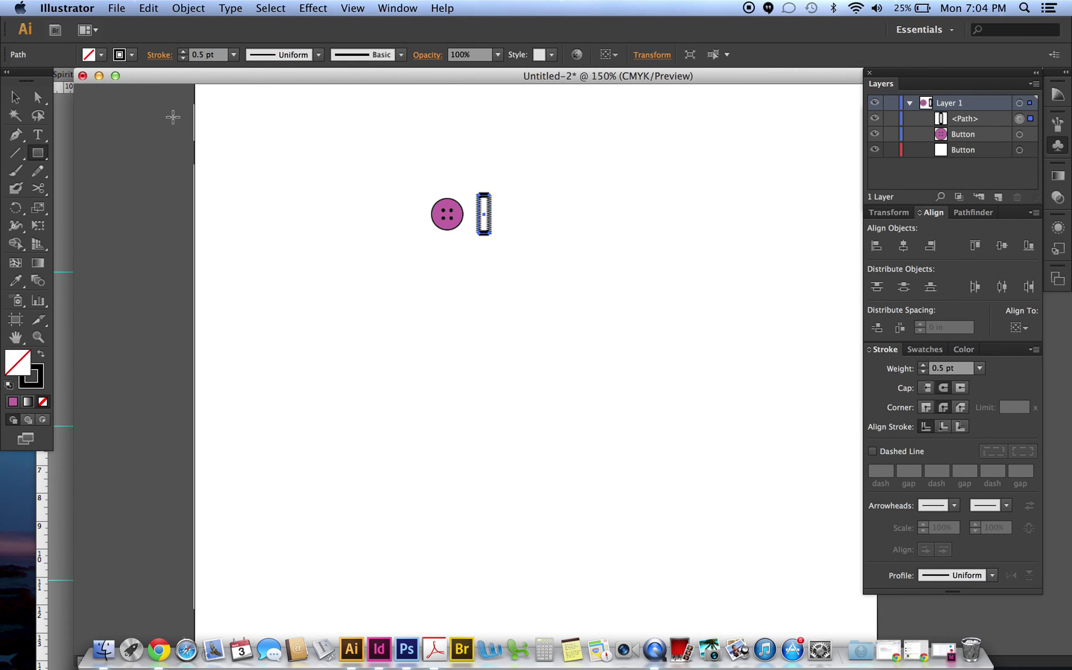
click(15, 97)
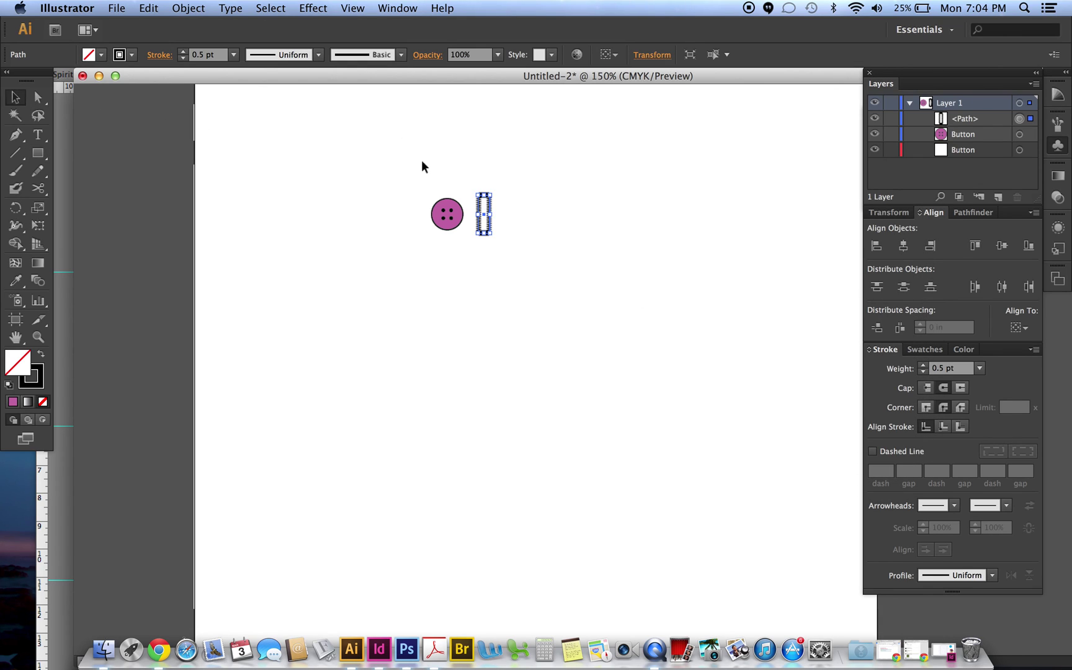
click(448, 150)
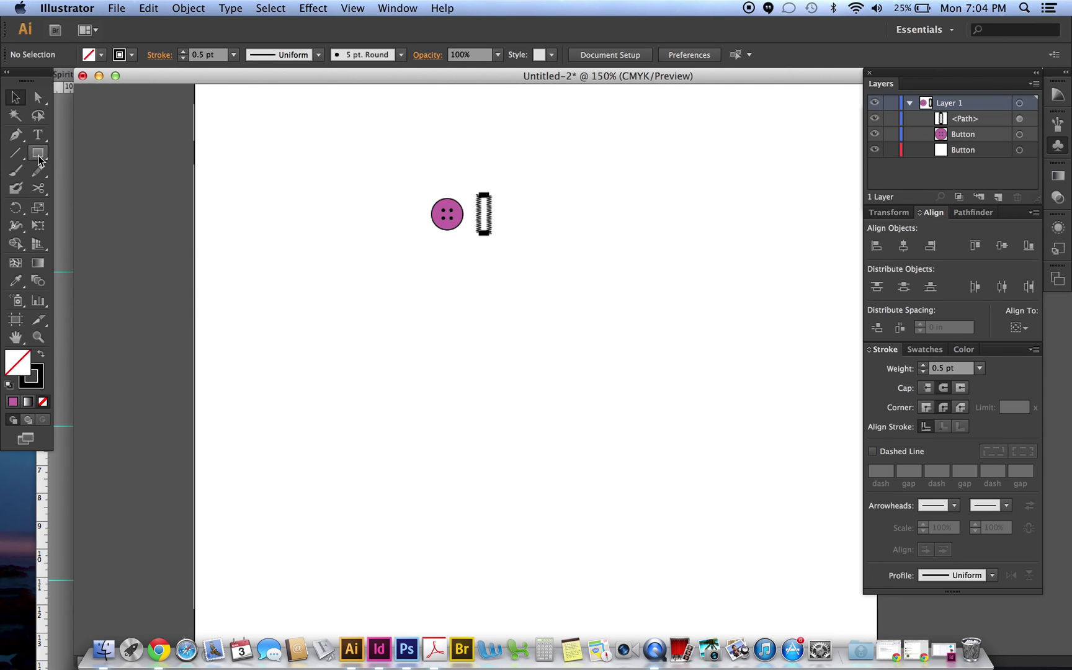
Step: Draw a rounded rectangle and give it a smooth Zig Zag of 0.06 in, 22 ridges
drag(38, 153, 68, 172)
drag(536, 195, 551, 243)
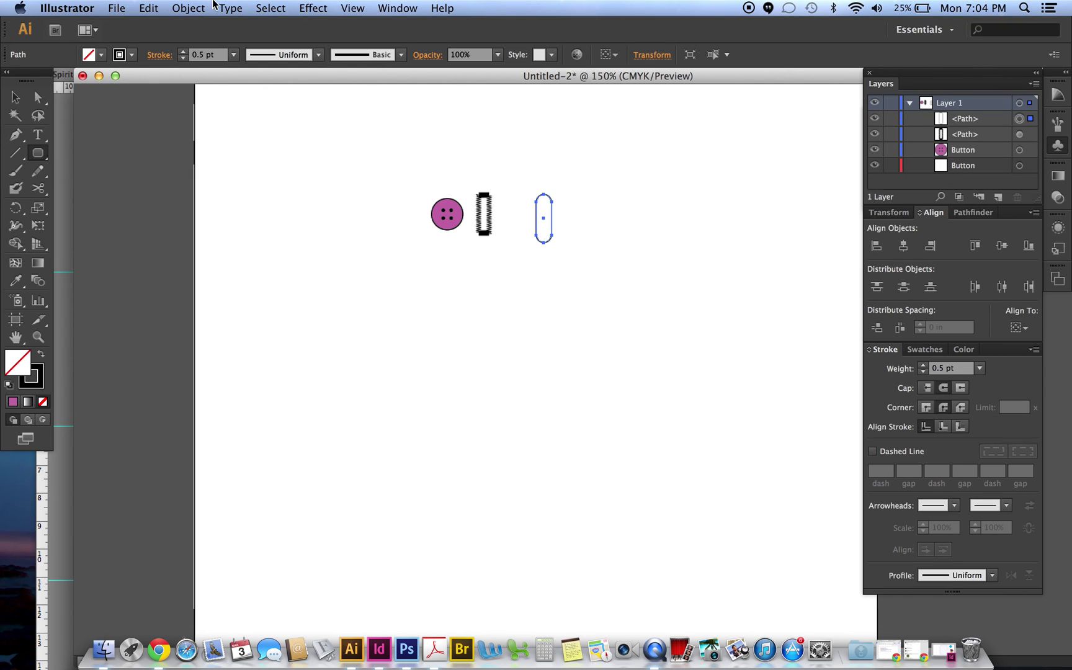
click(313, 8)
mouse_move(490, 143)
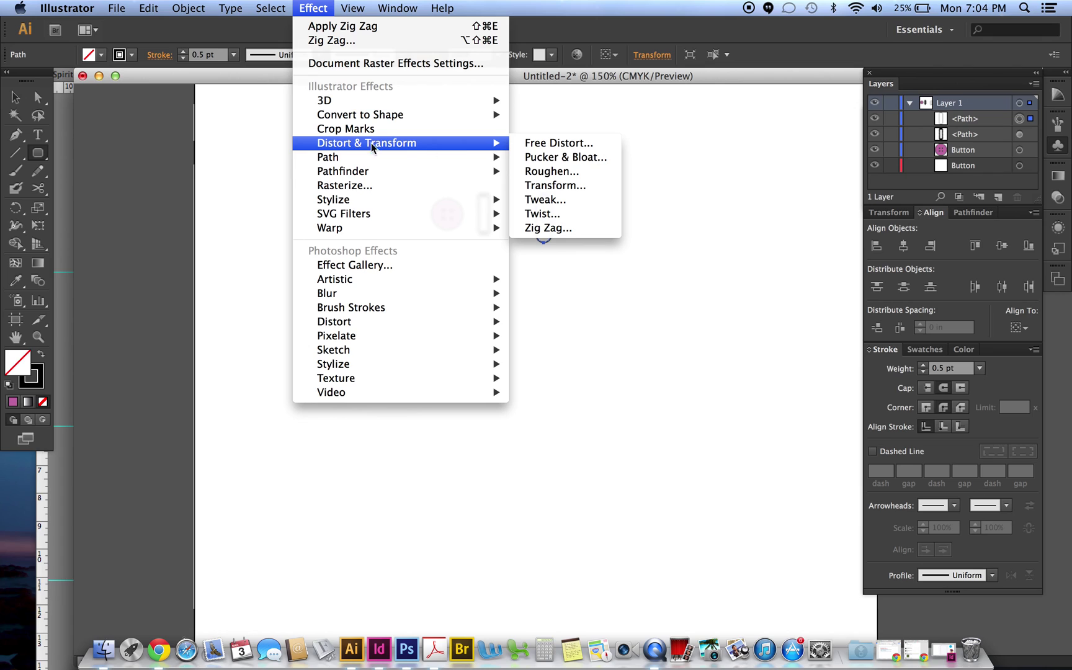
click(545, 226)
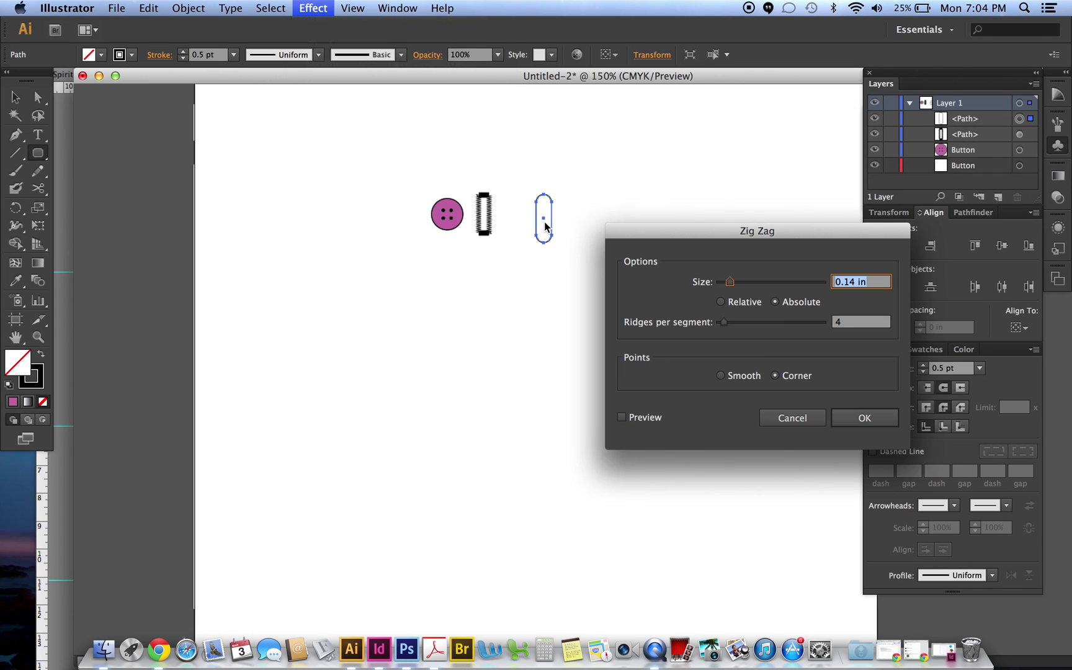
click(649, 418)
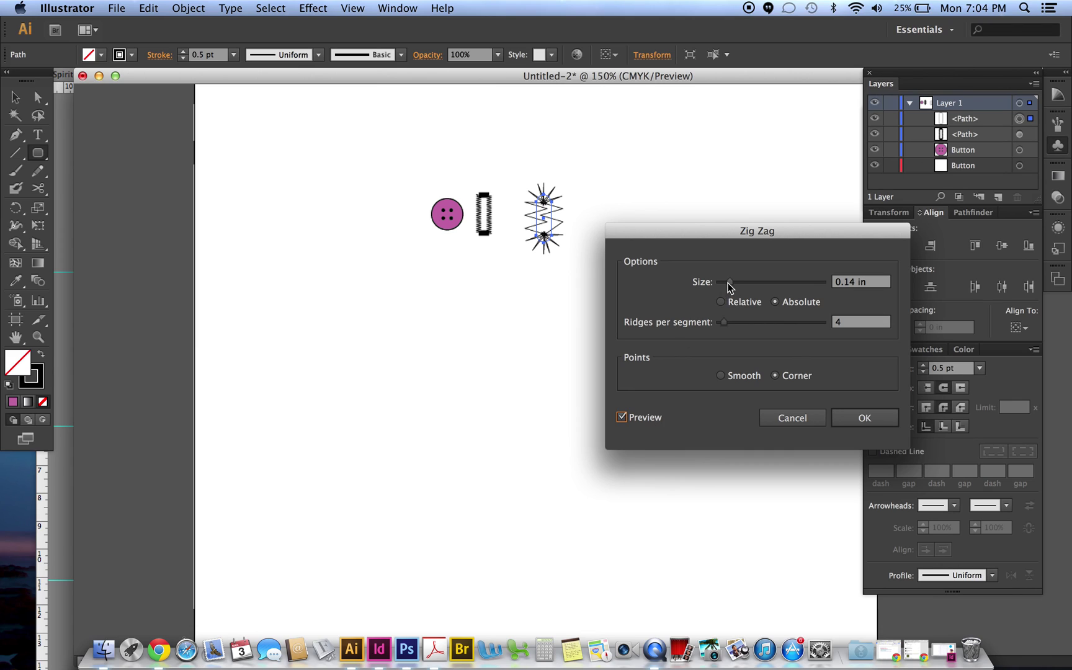
drag(730, 283, 744, 324)
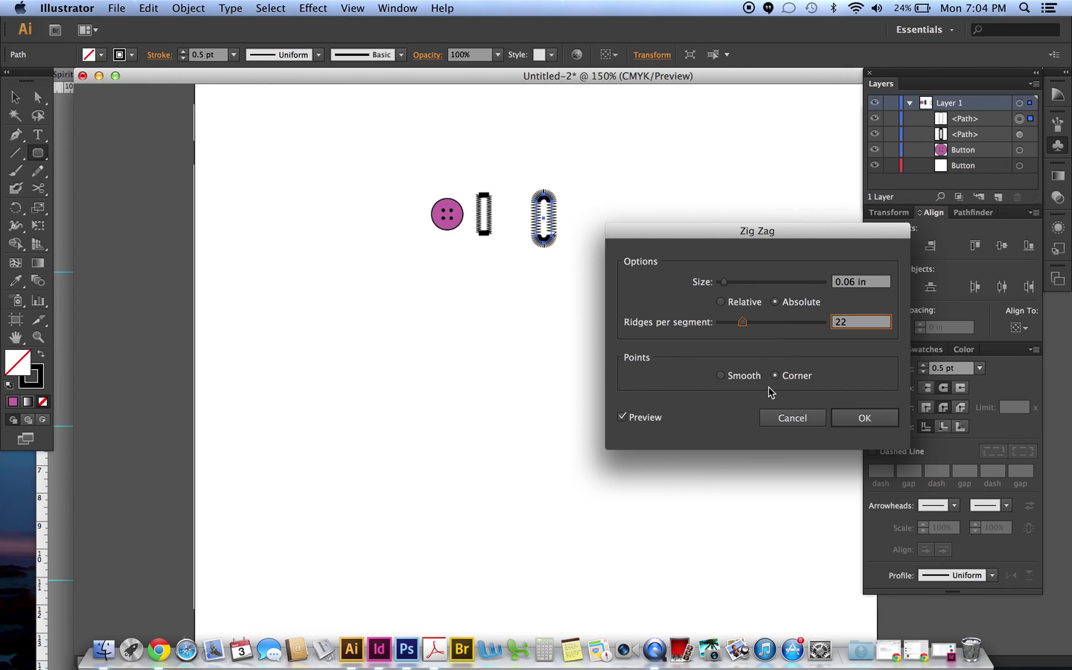
click(735, 379)
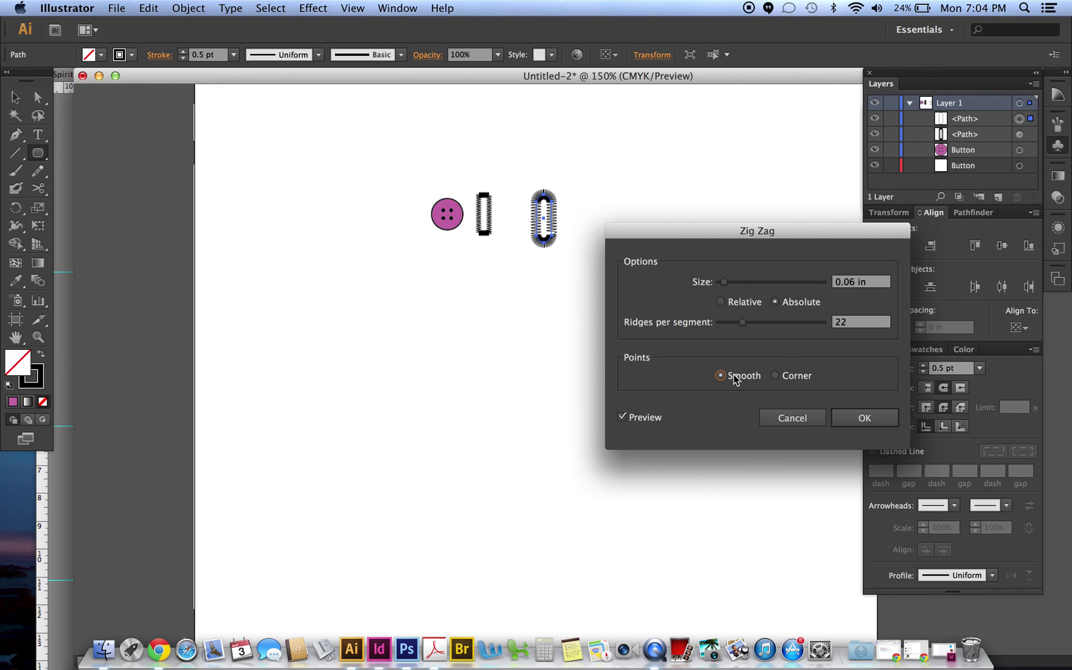
click(867, 425)
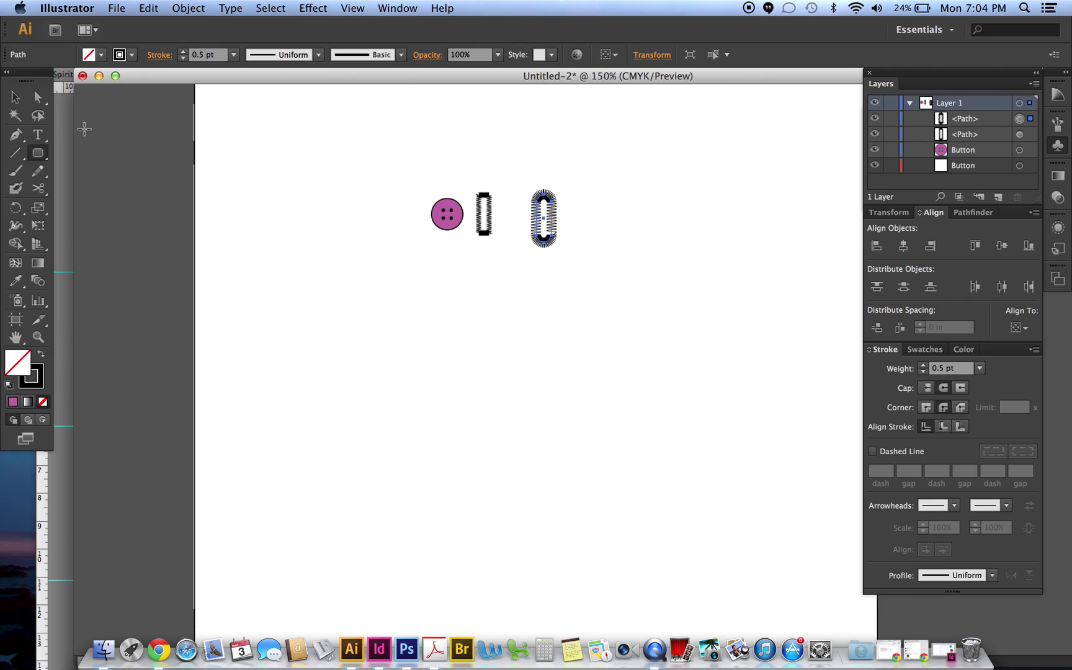
Step: Scale the rounded zig-zag shape slightly smaller and reselect it
key(v)
click(191, 152)
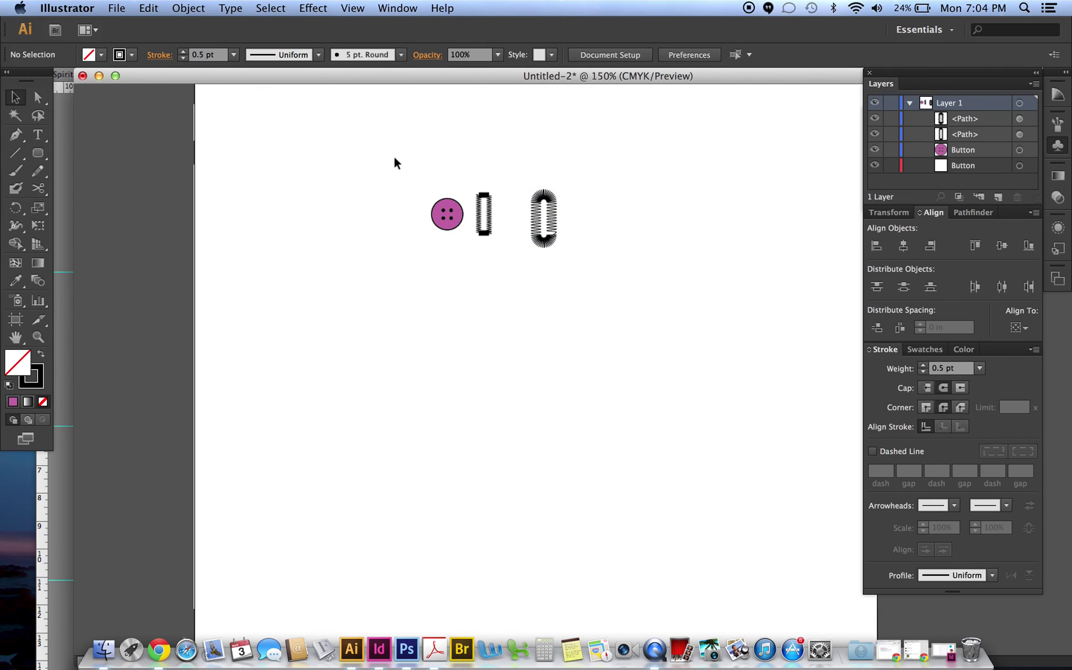
click(553, 208)
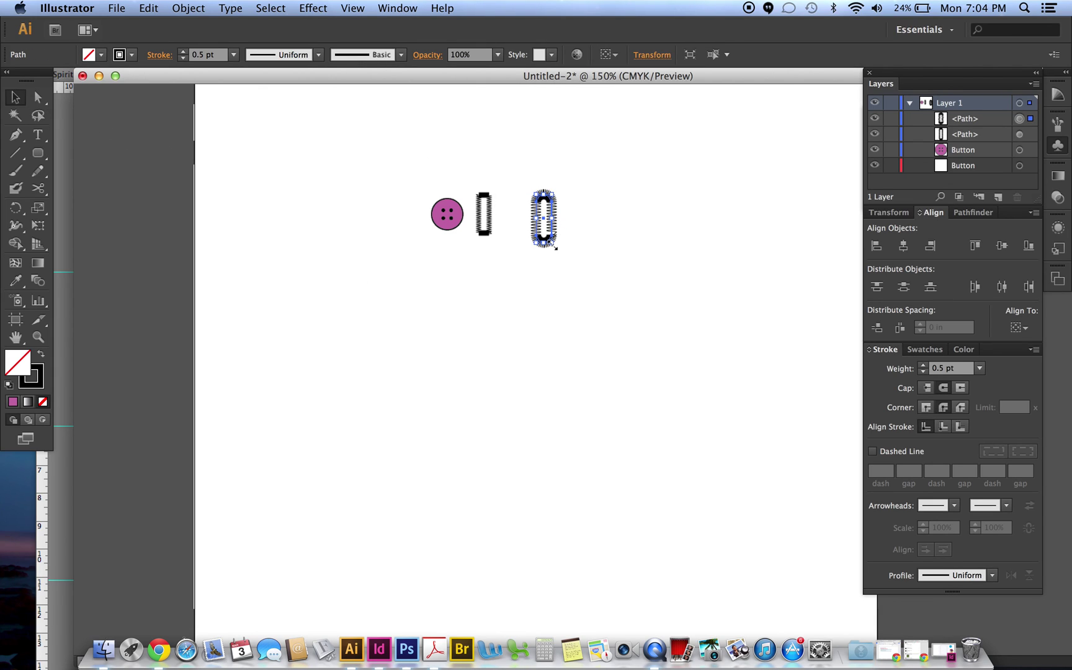
drag(555, 248, 547, 236)
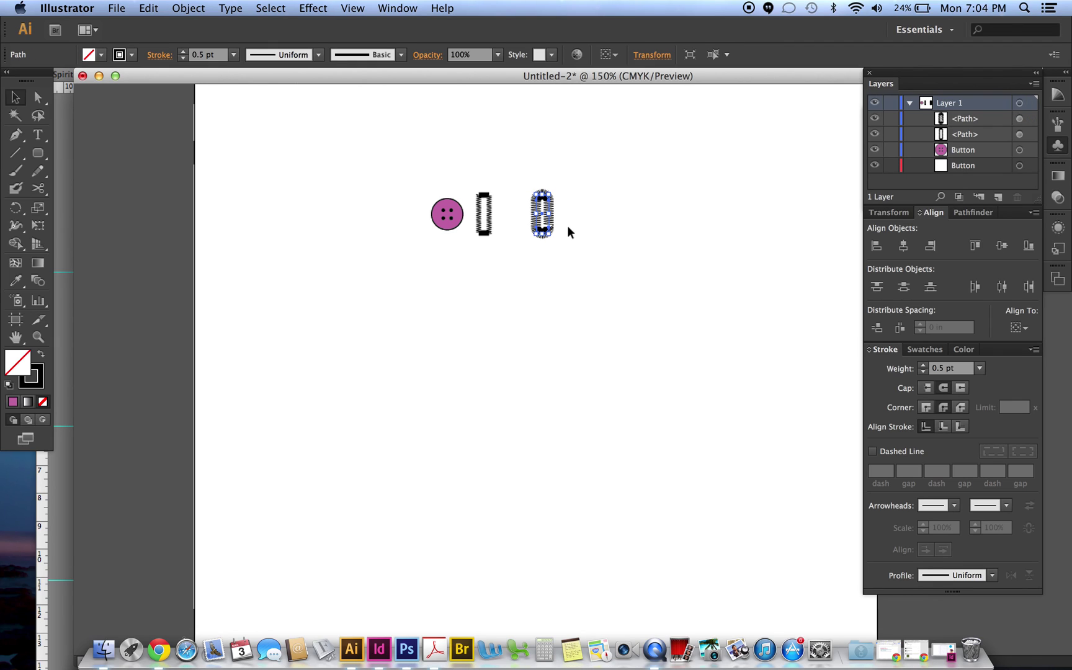
click(570, 225)
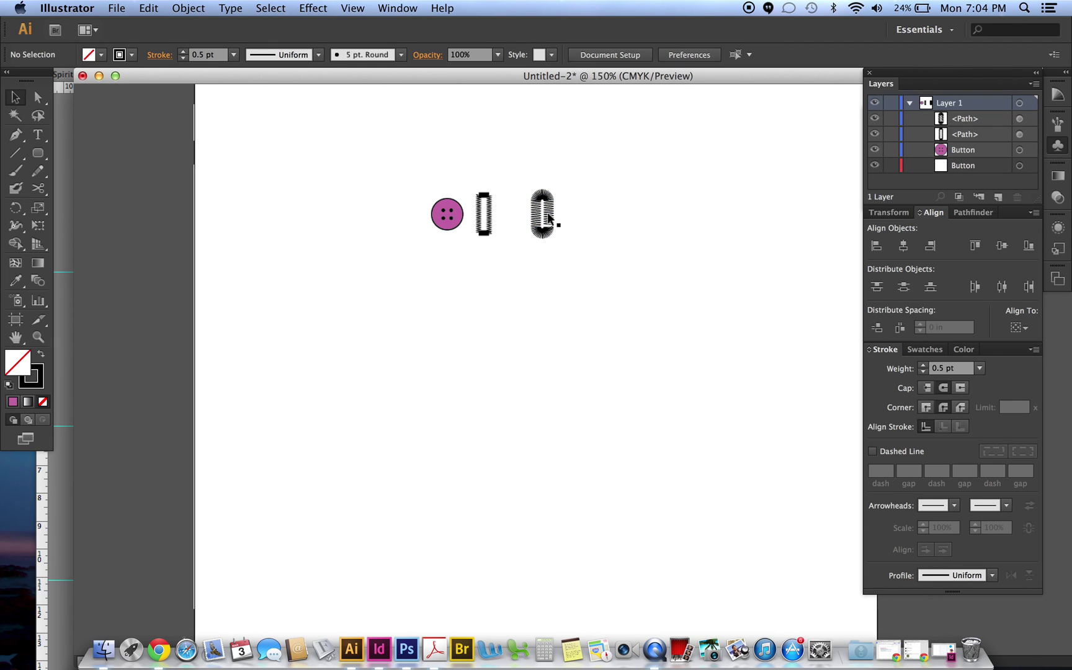
click(548, 218)
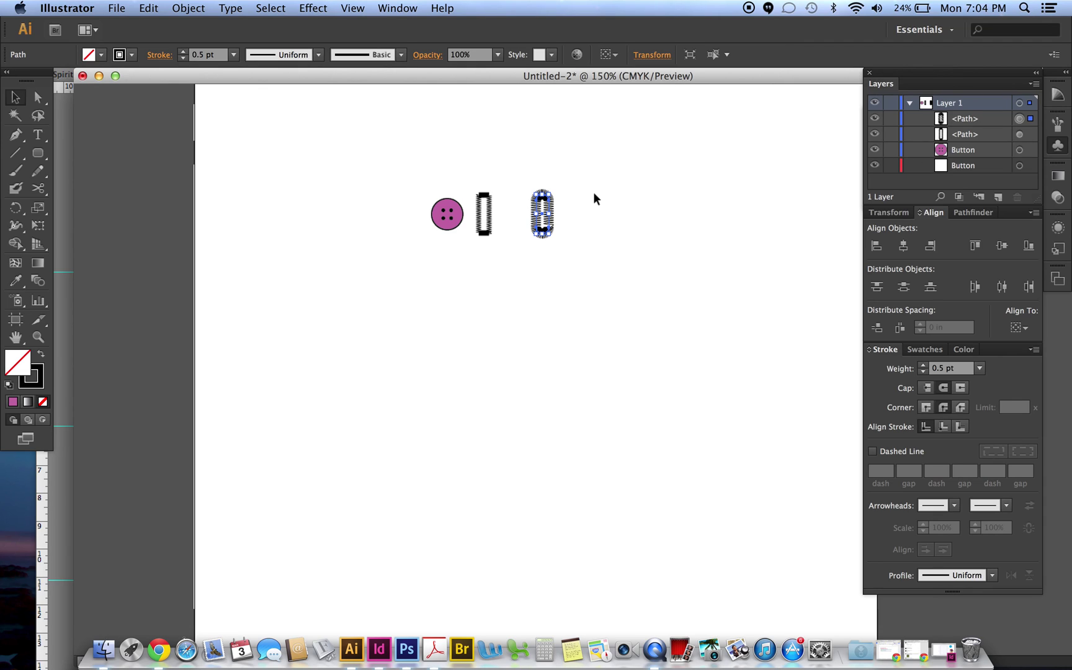
Step: Cancel the duplicate Zig Zag warning and show the shape in the Appearance panel
click(309, 8)
mouse_move(350, 146)
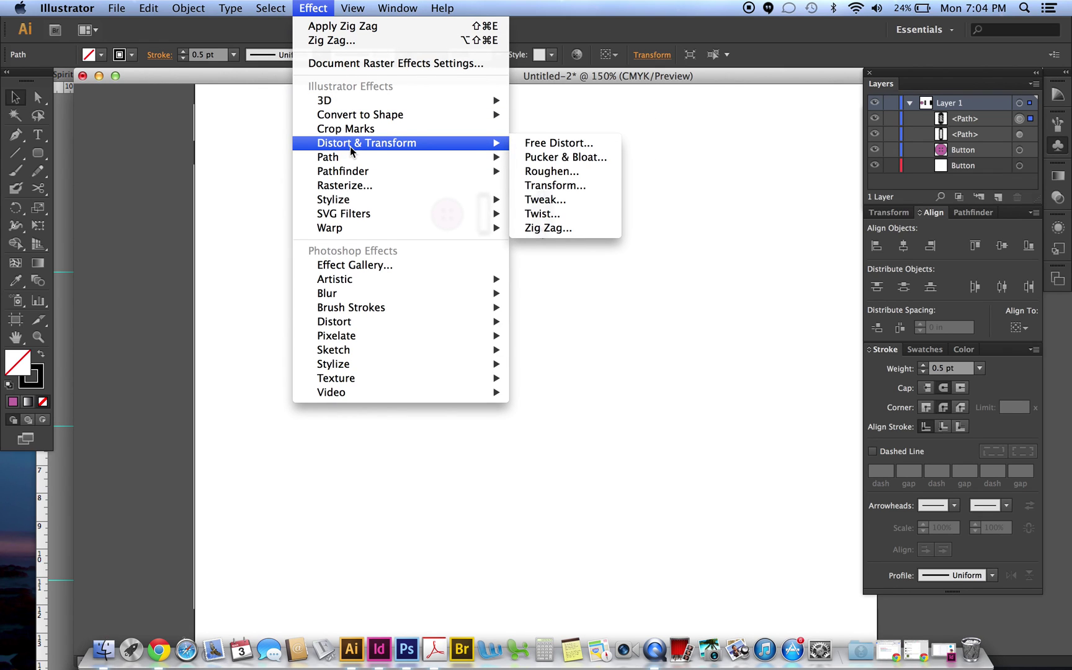
click(546, 227)
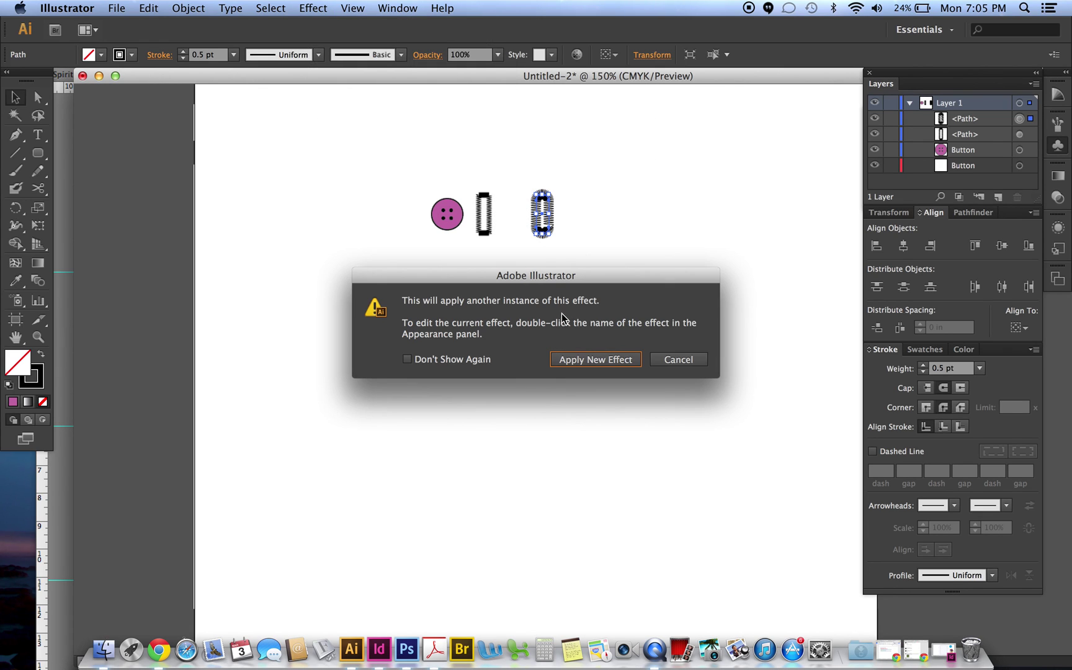
click(671, 362)
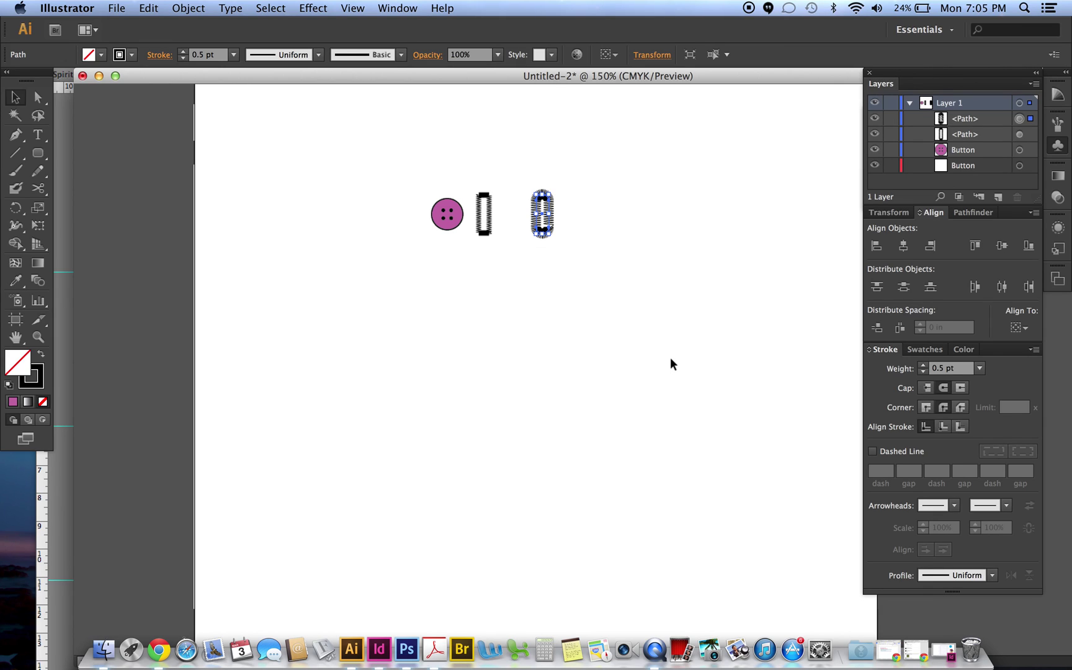
click(1058, 228)
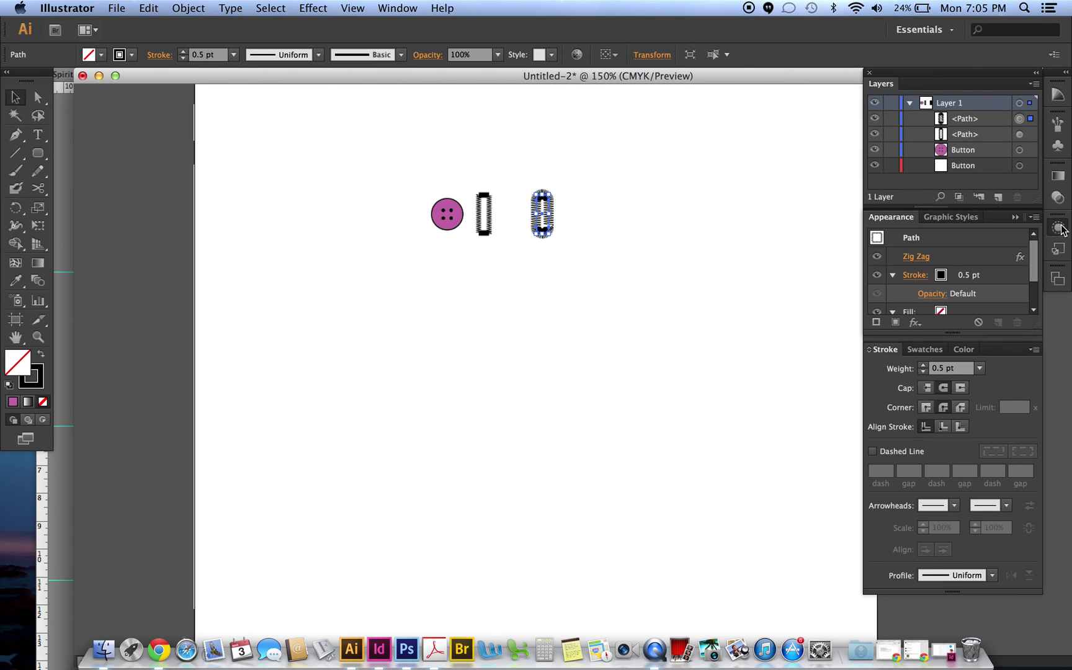
Step: Via the Appearance panel, change the pill's Zig Zag to 0.03 in size and 20 ridges
click(400, 10)
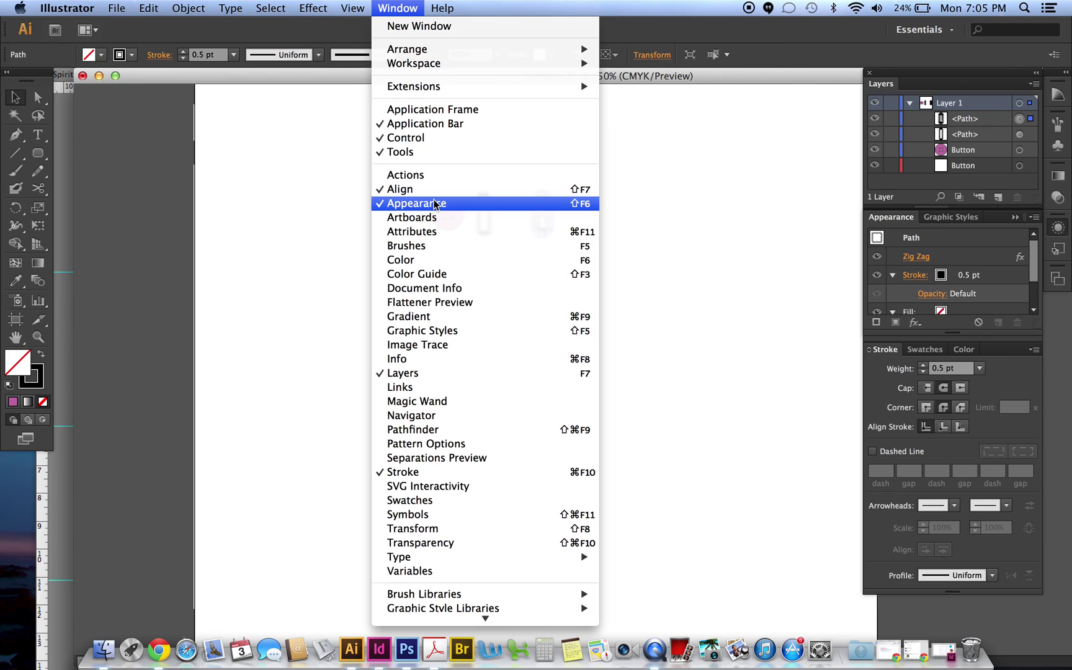
click(808, 253)
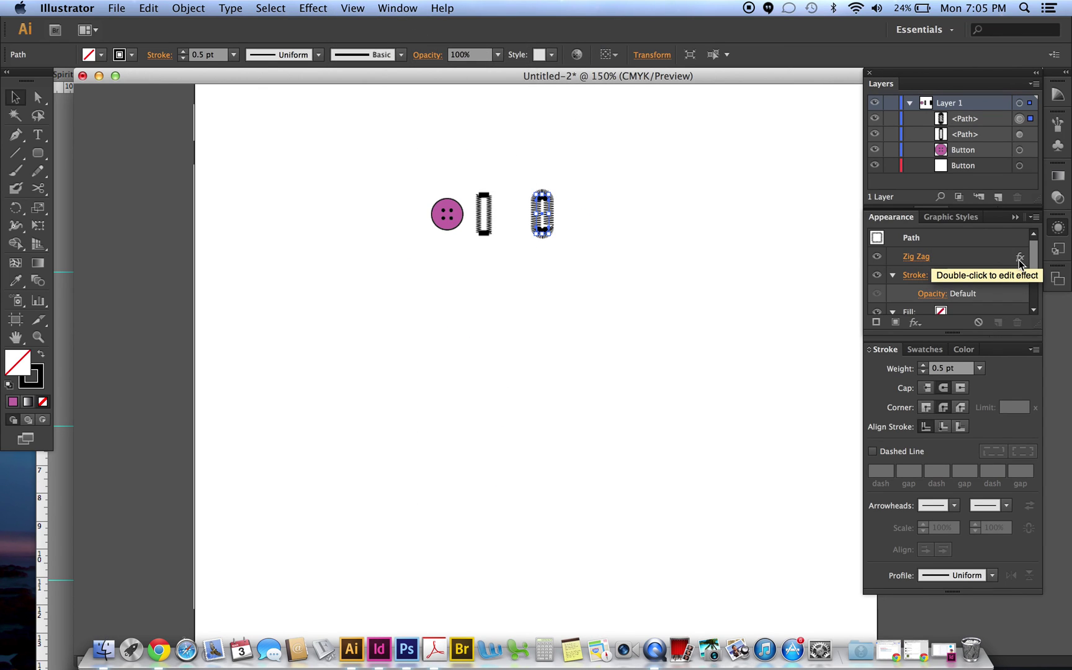
click(917, 257)
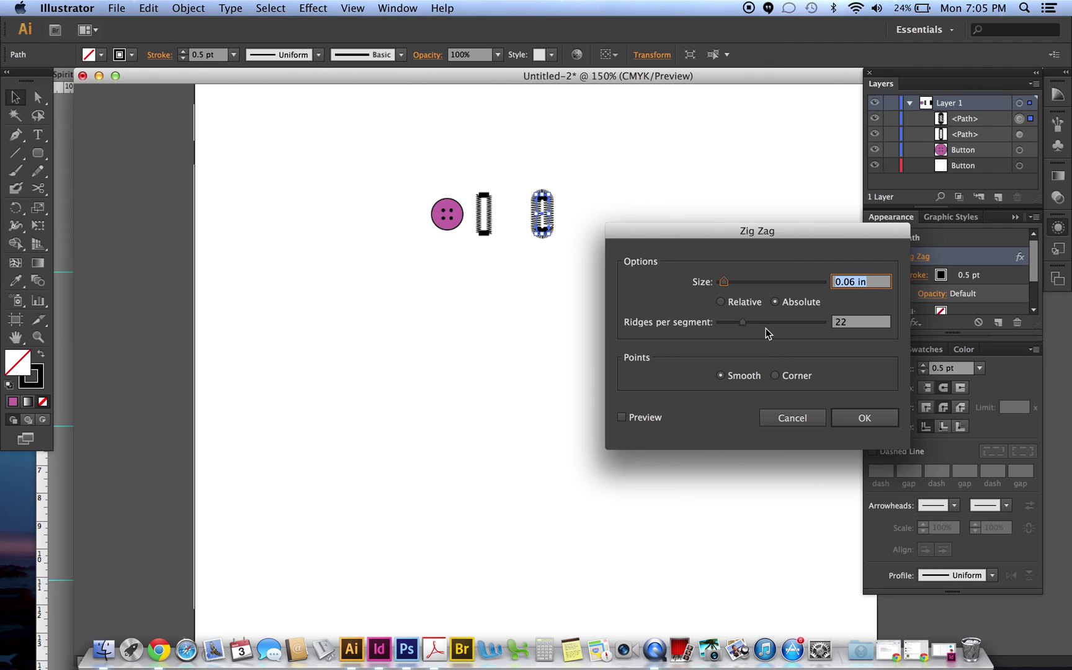
drag(743, 323, 740, 325)
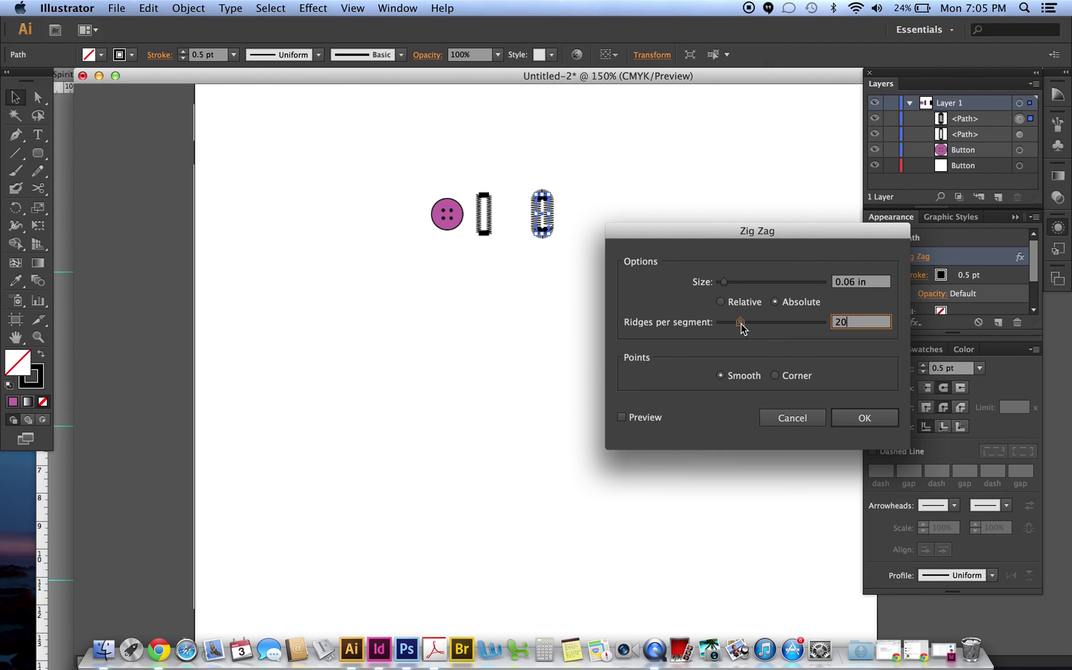
drag(726, 284, 722, 283)
click(621, 417)
click(741, 321)
click(741, 322)
click(848, 416)
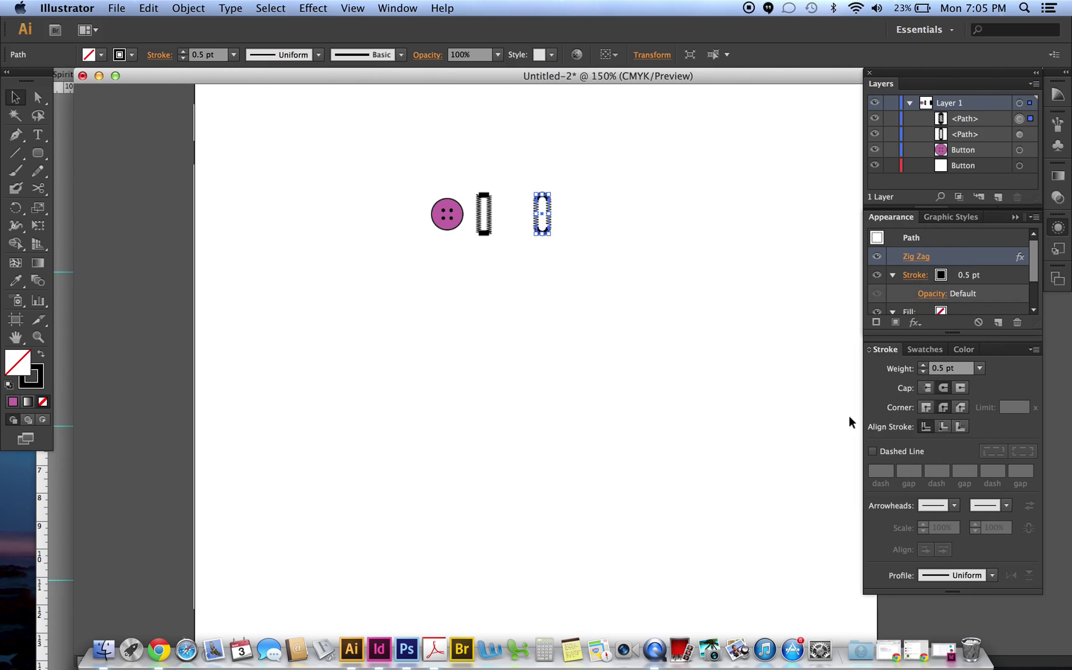
click(720, 365)
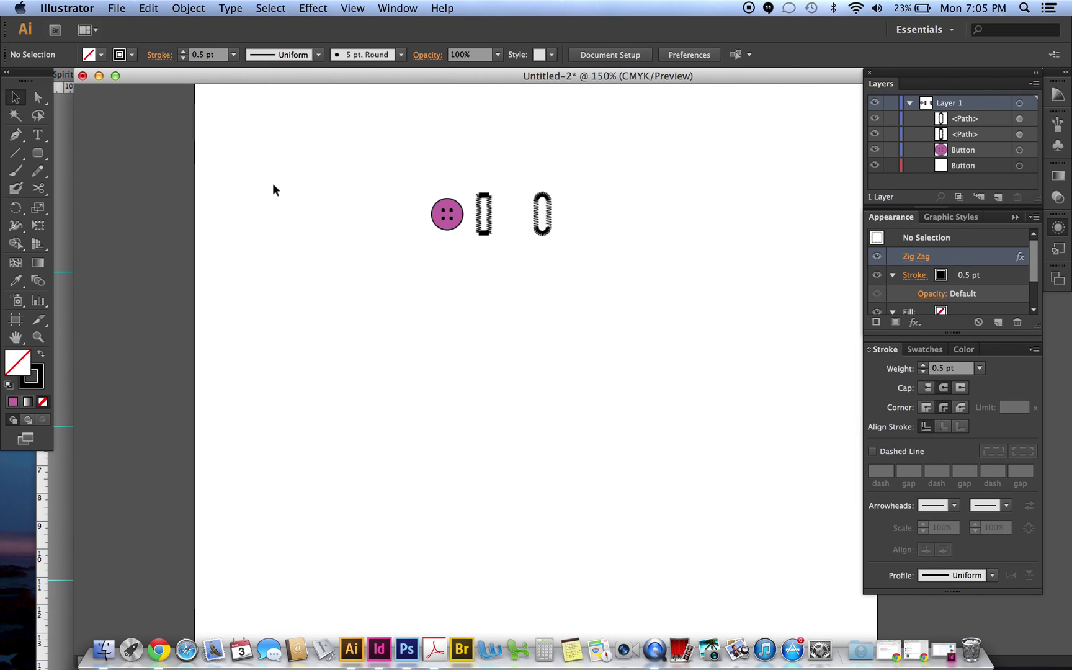
click(16, 134)
Step: Pen a closed teardrop from a top point and a curved bottom point, then select it
click(611, 191)
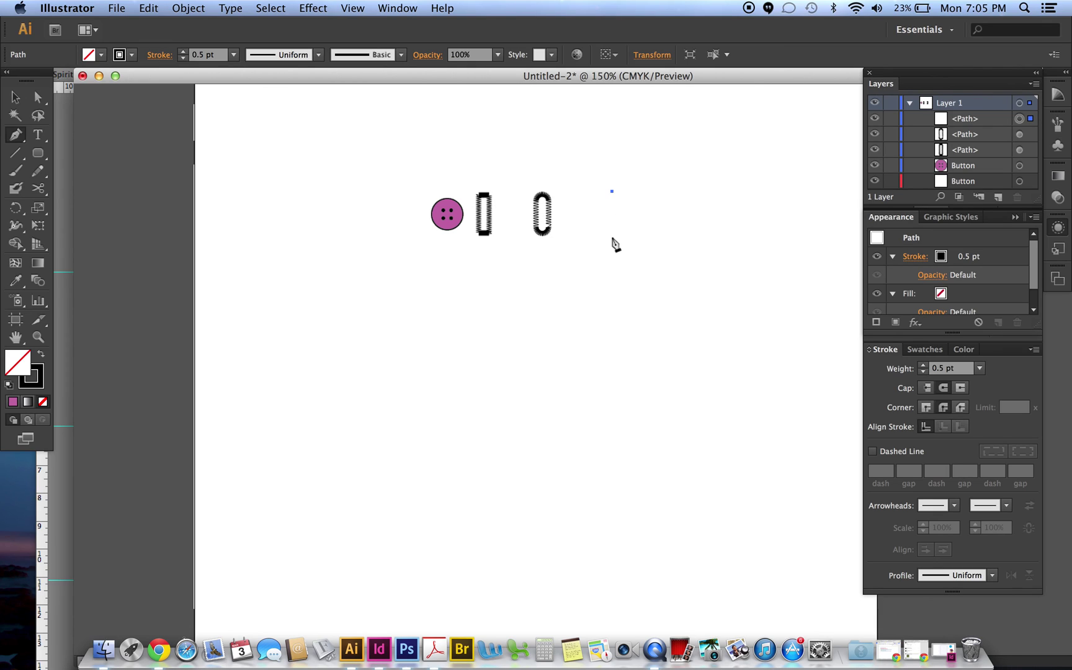
drag(611, 237, 594, 244)
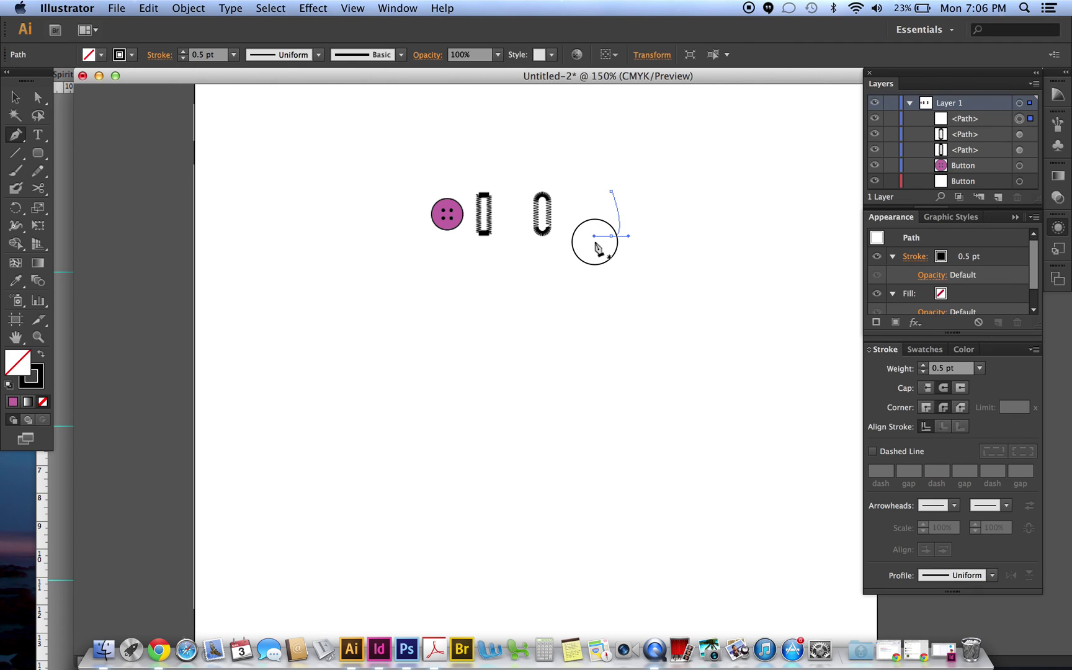
drag(594, 244, 594, 243)
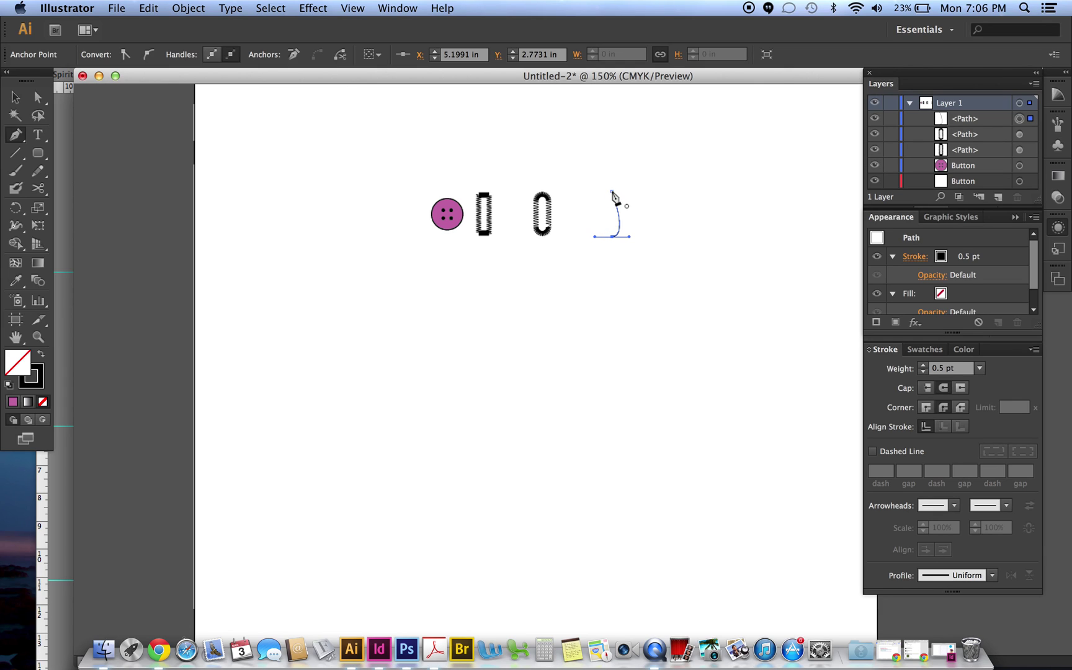
click(611, 191)
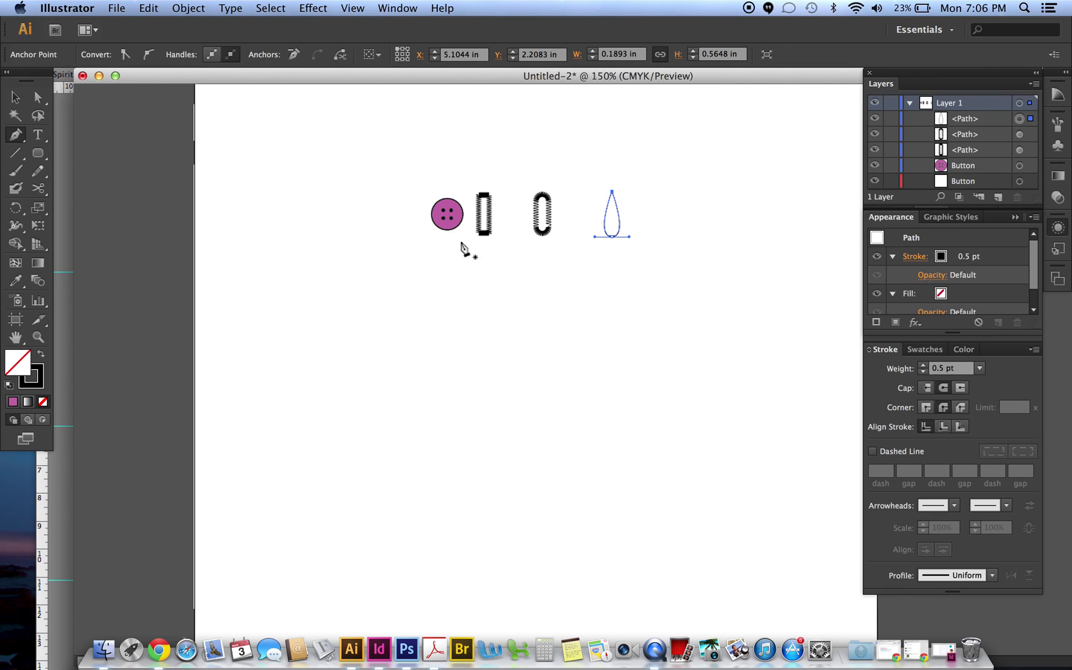
click(17, 100)
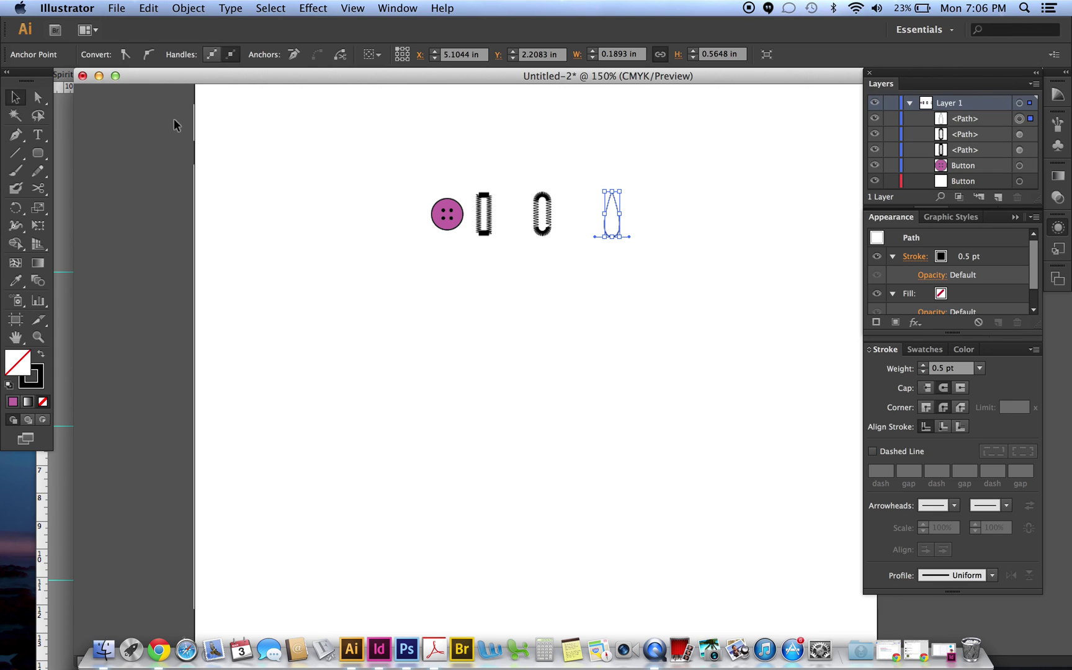
click(251, 132)
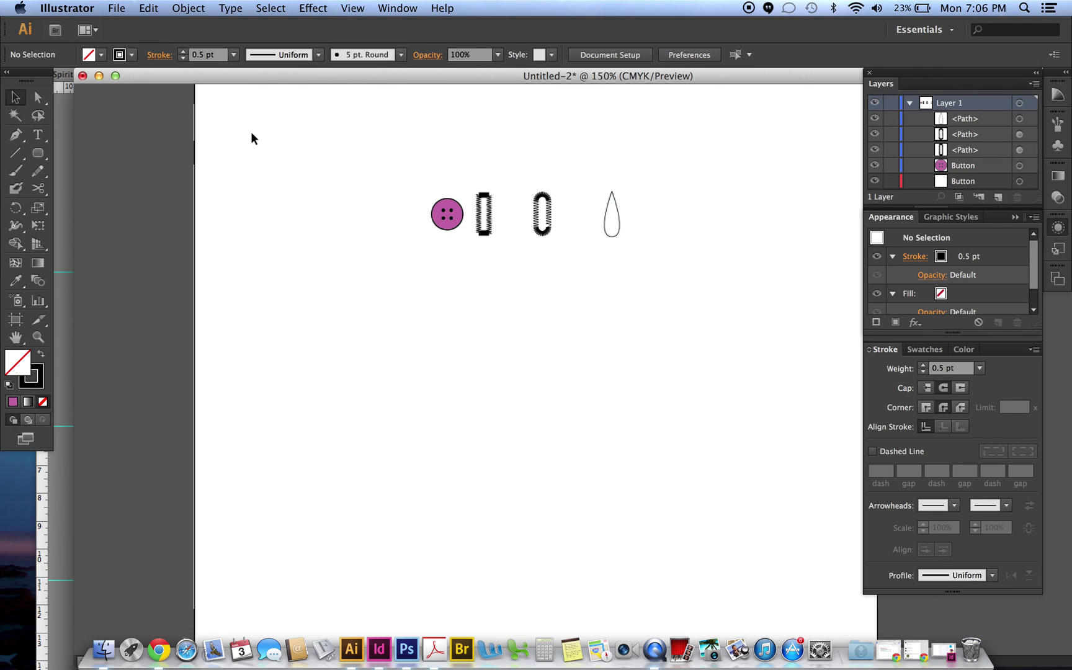
click(612, 193)
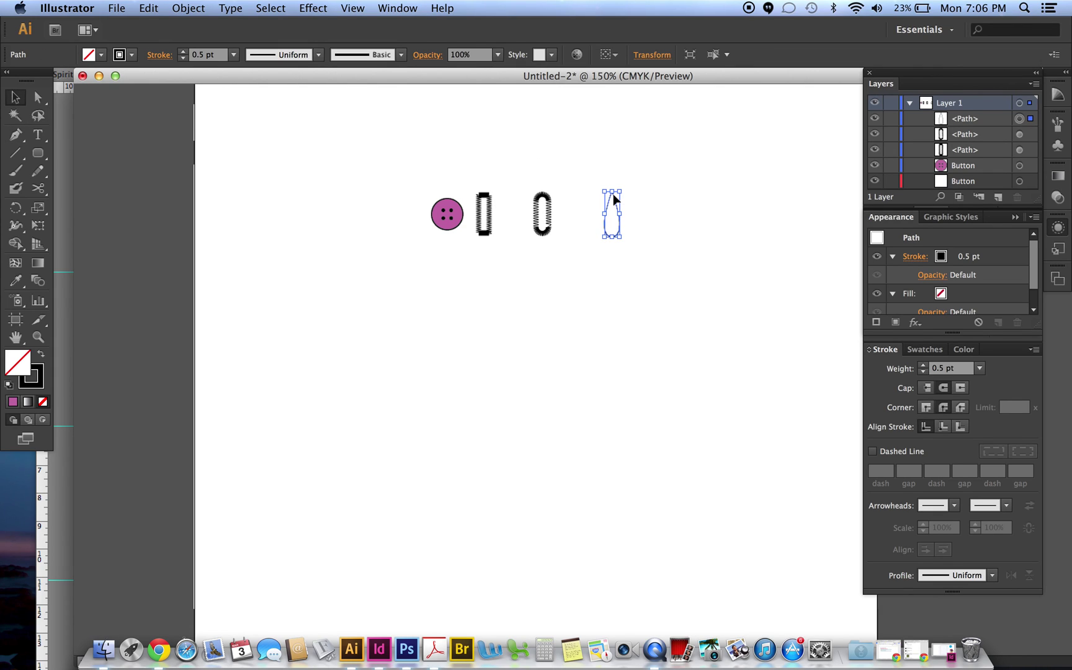
Step: Apply a Zig Zag effect to the teardrop: size 0.06 in, 24 ridges per segment, corner points
click(310, 10)
mouse_move(340, 143)
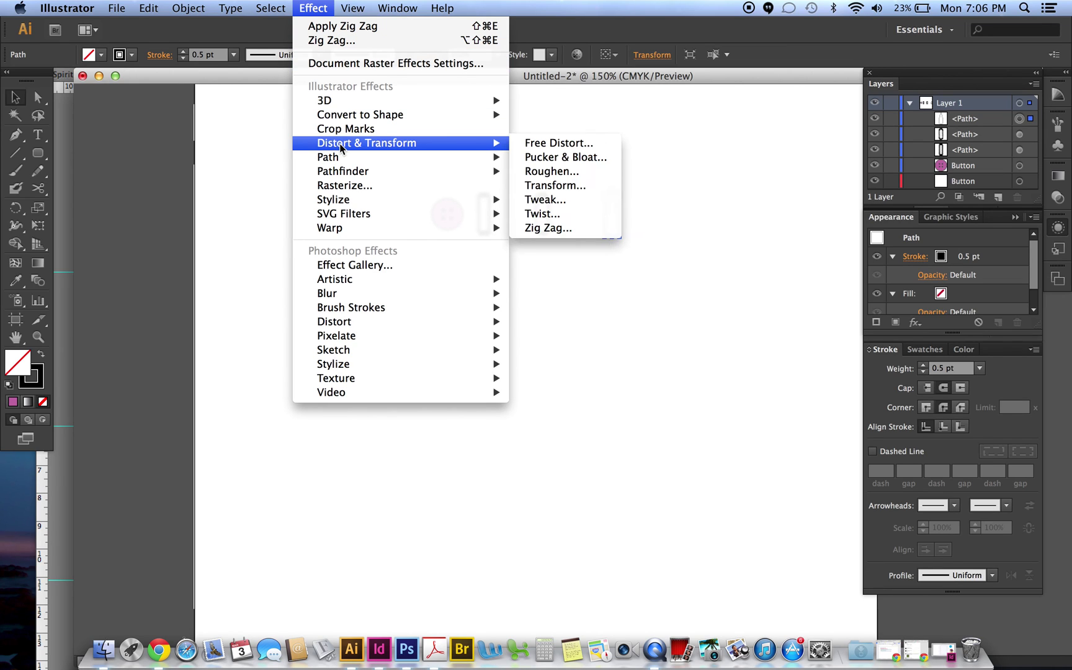
click(547, 229)
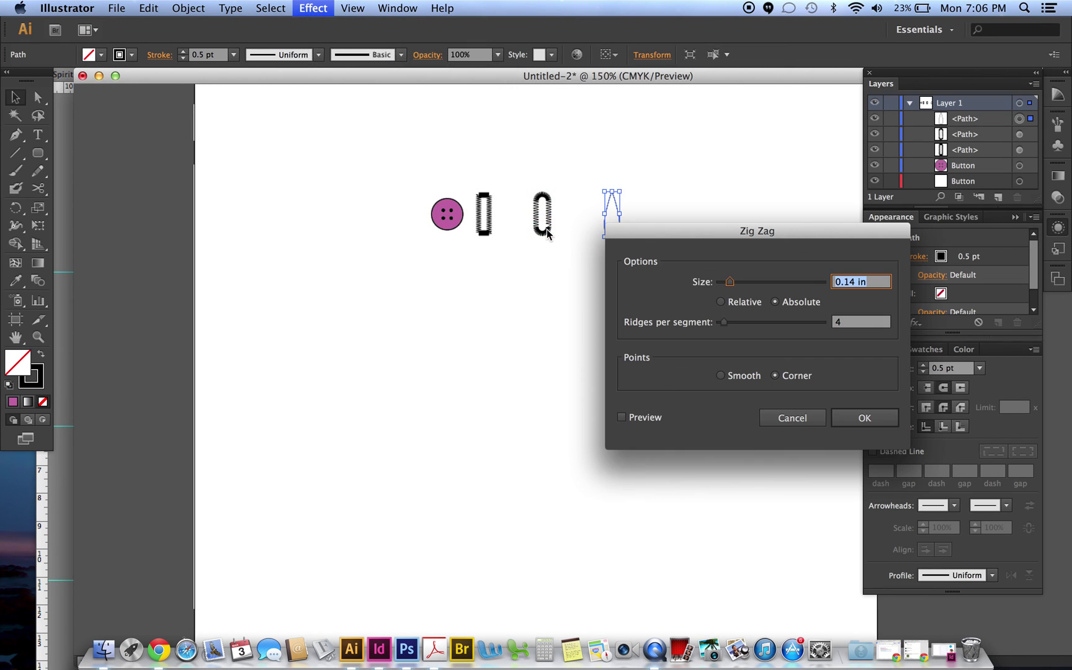
click(645, 417)
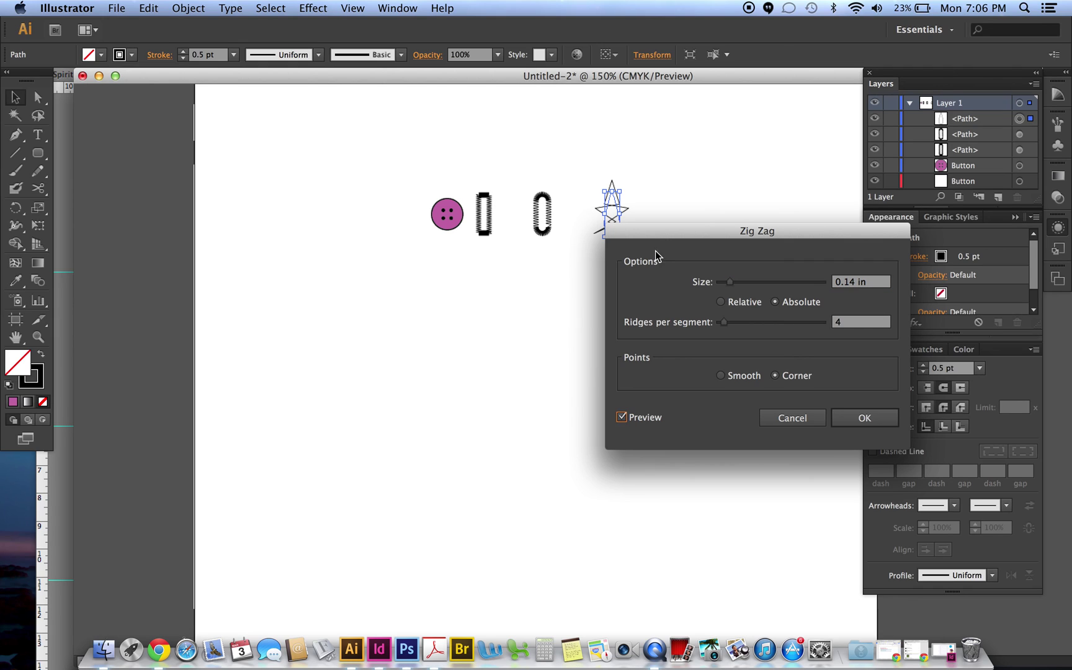
drag(650, 236, 693, 211)
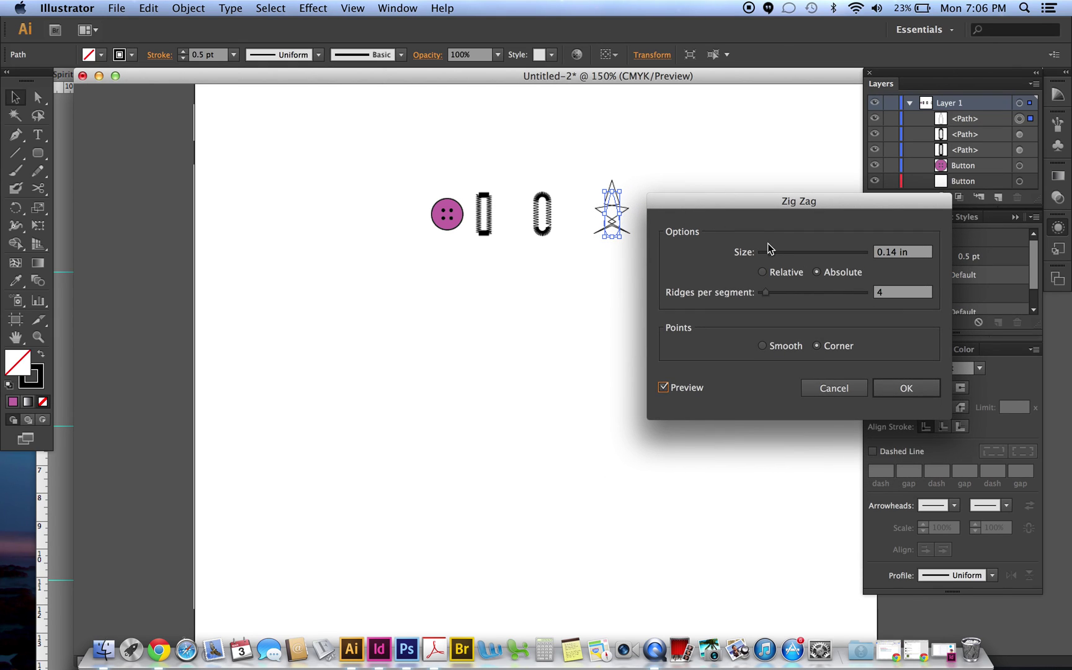
drag(773, 251, 765, 251)
drag(766, 296, 787, 298)
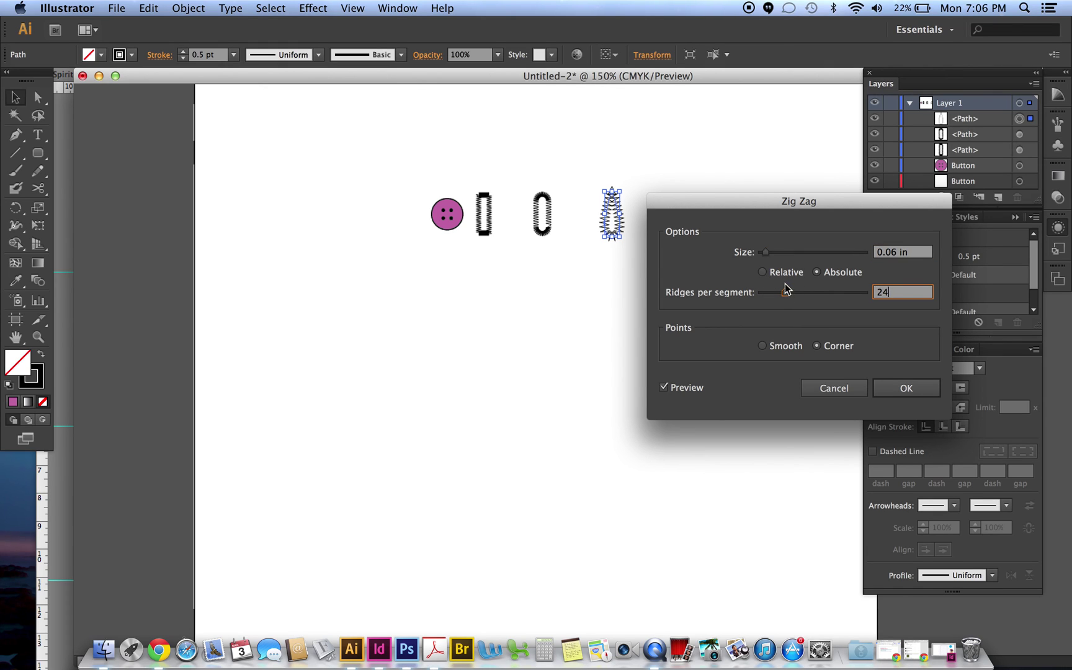
click(899, 388)
Step: Edit the teardrop's Zig Zag in the Appearance panel to 0.03 in size and 37 ridges
click(778, 390)
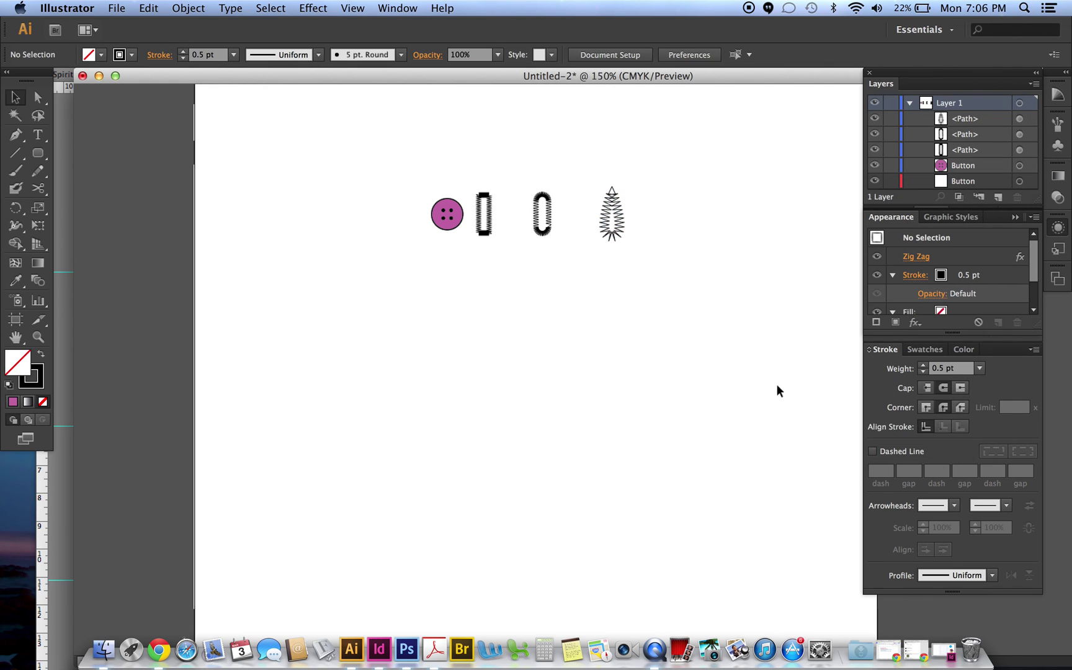
click(608, 234)
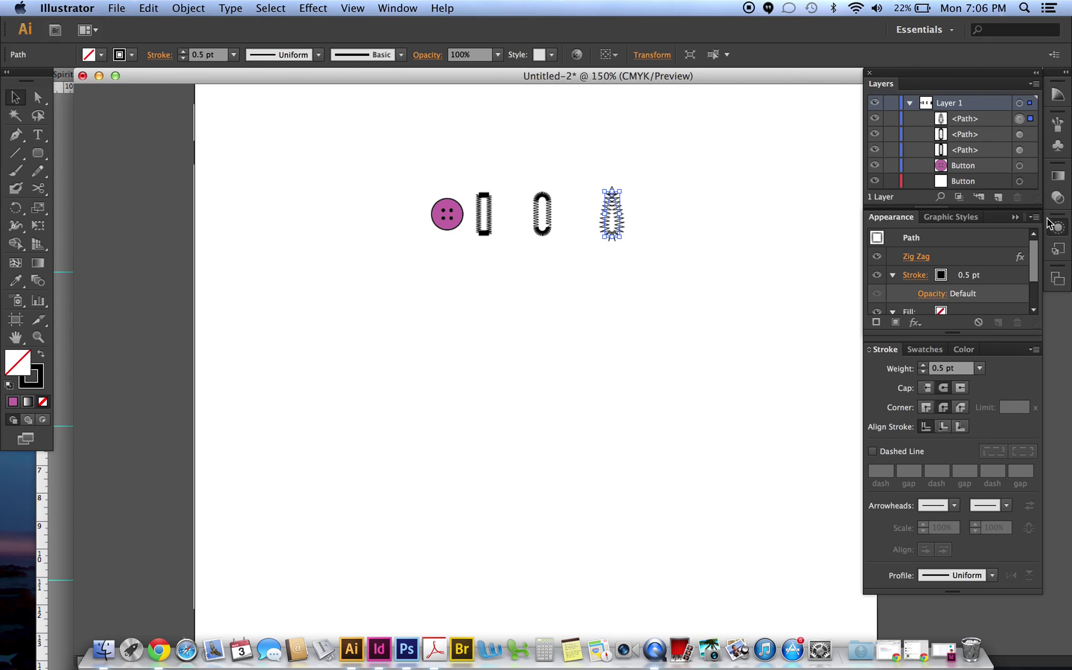
click(924, 257)
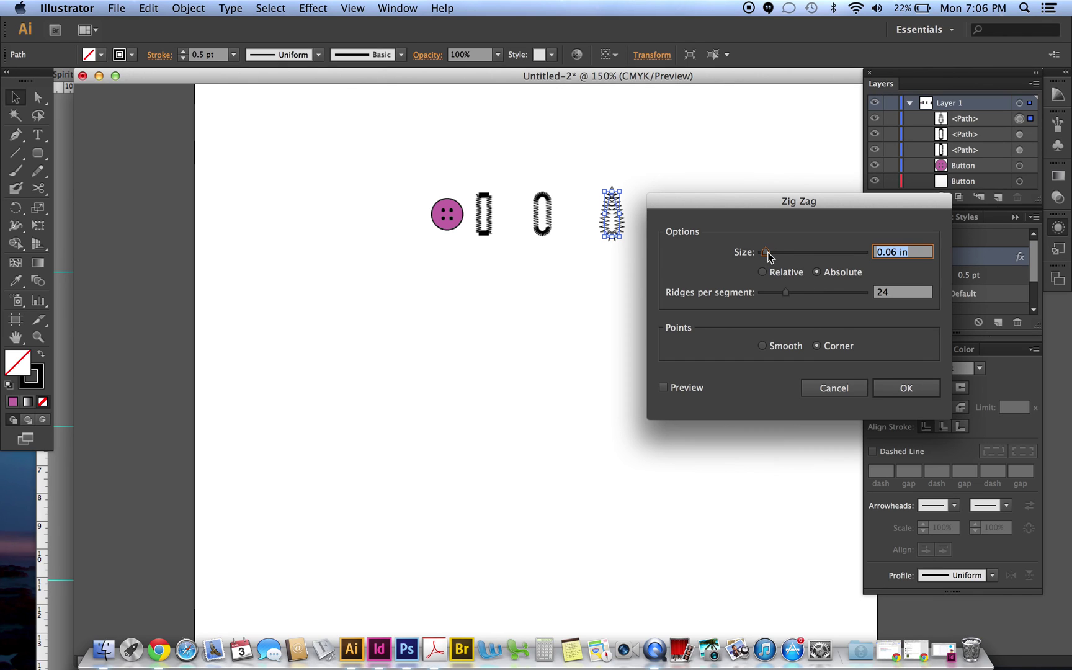
drag(767, 253, 791, 294)
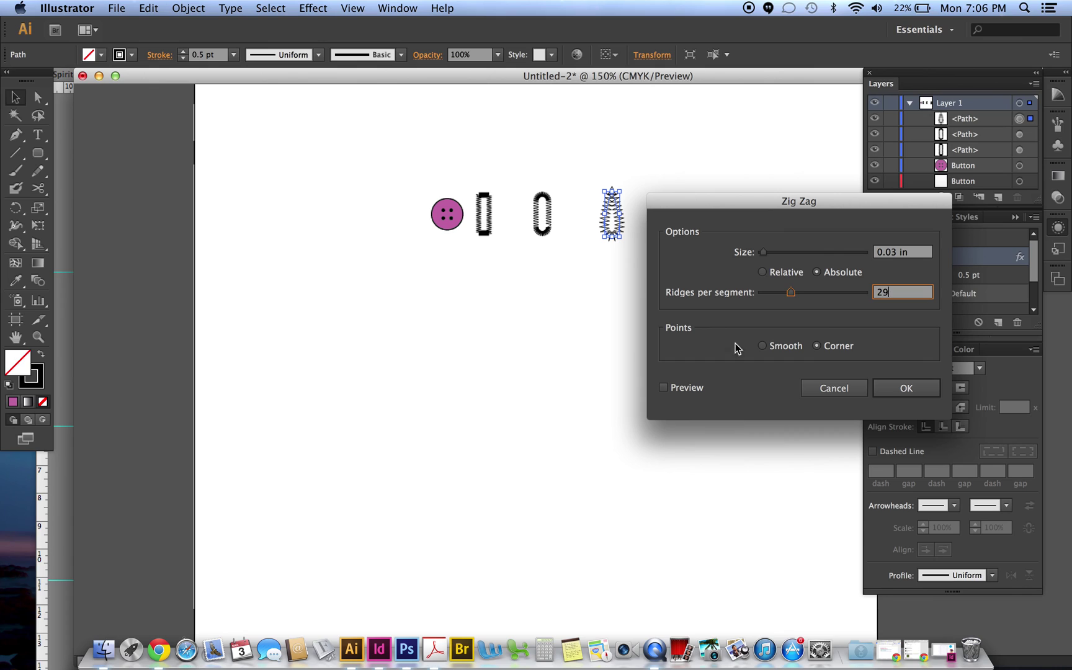
click(696, 392)
drag(790, 291, 799, 291)
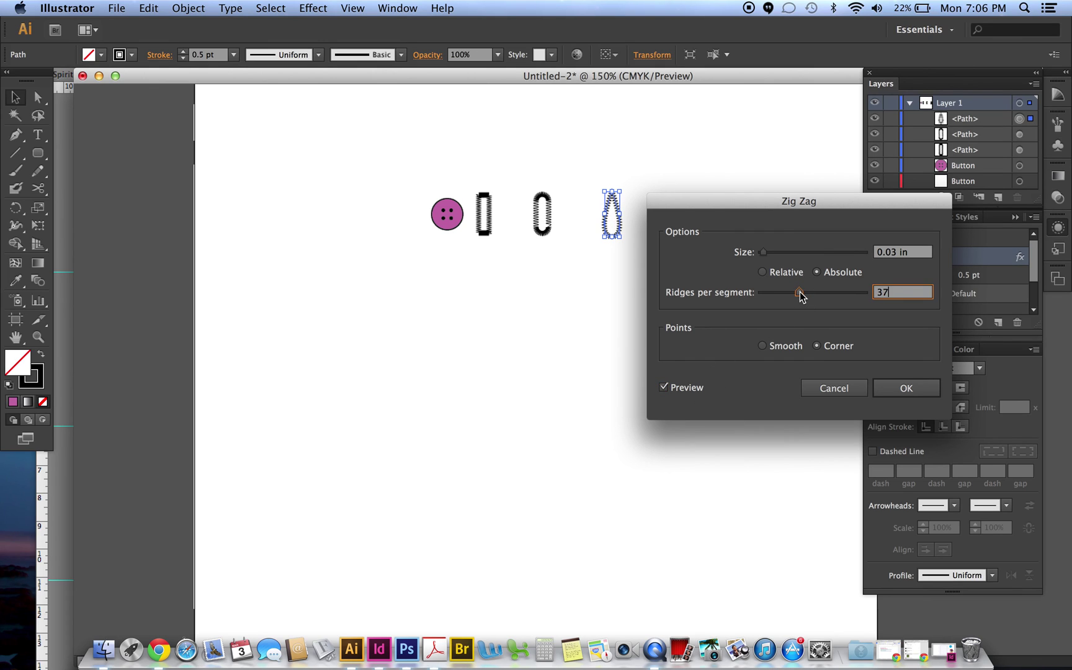
click(879, 385)
click(744, 363)
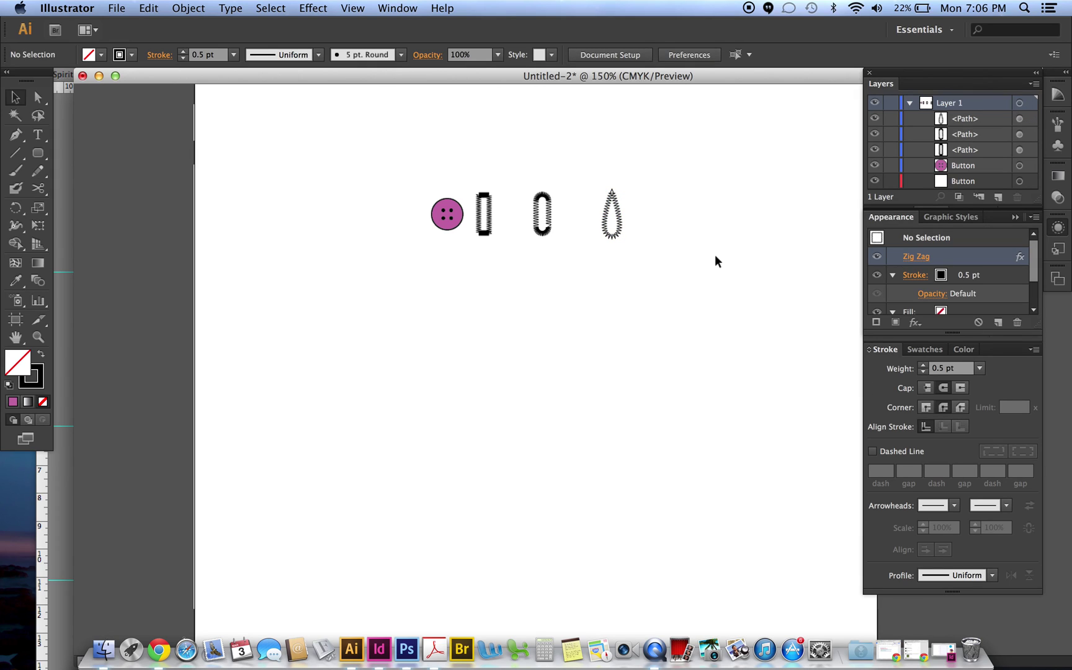